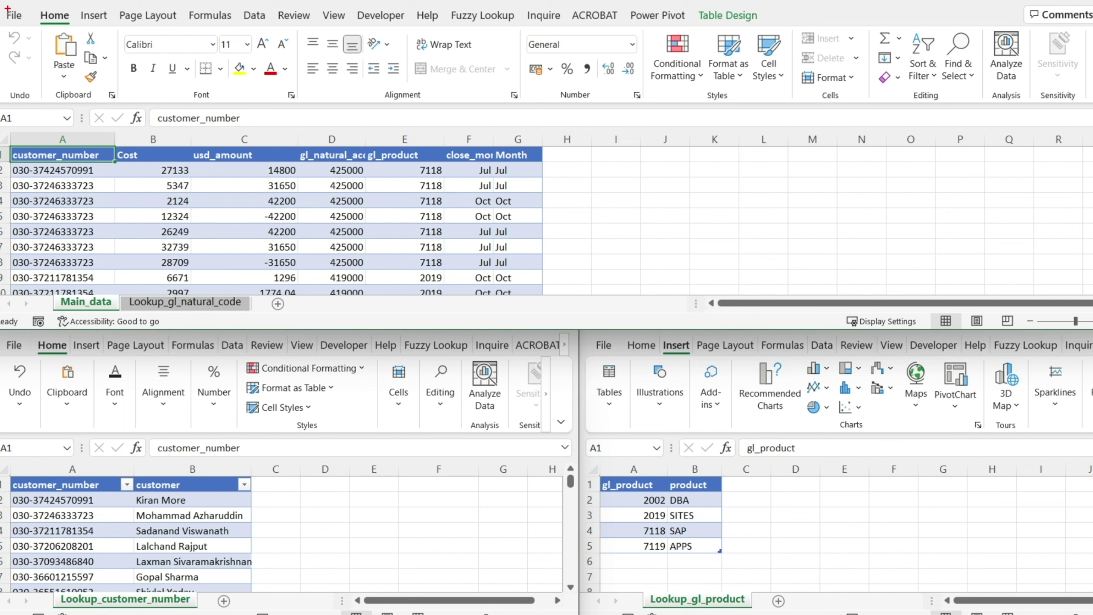
Create a new blank workbook from the Excel start screen
drag(0, 0, 775, 318)
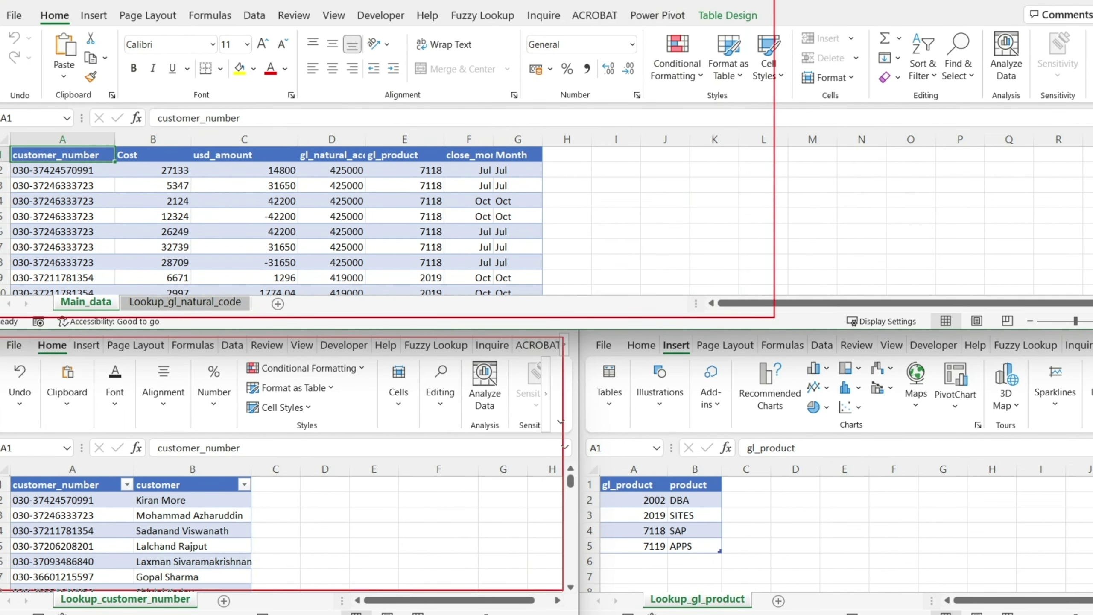
drag(2, 341, 558, 605)
drag(587, 335, 986, 607)
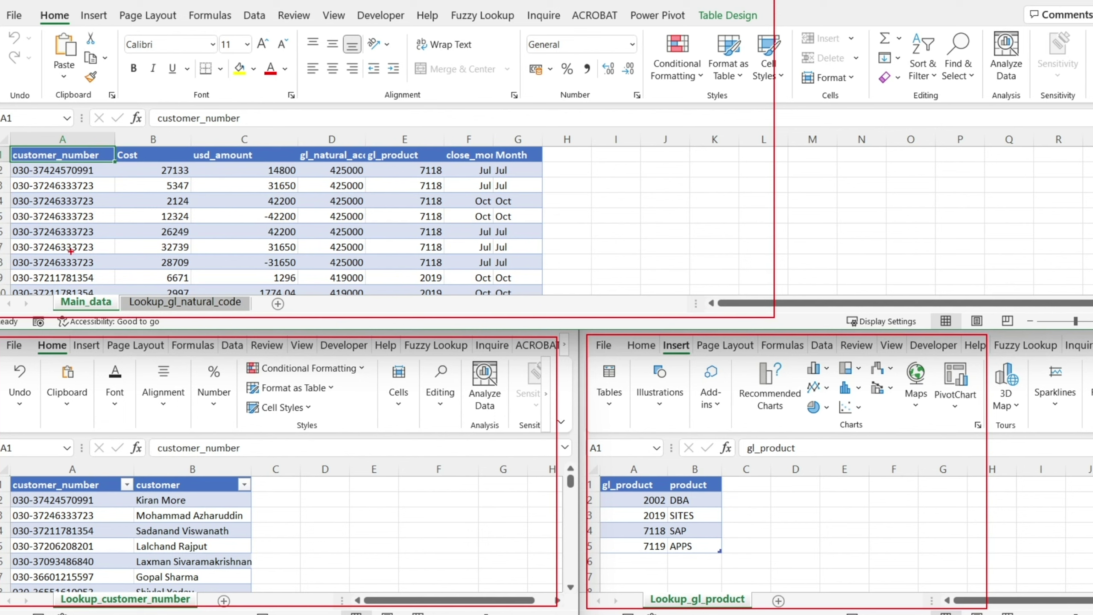
drag(107, 292, 181, 186)
drag(196, 297, 261, 216)
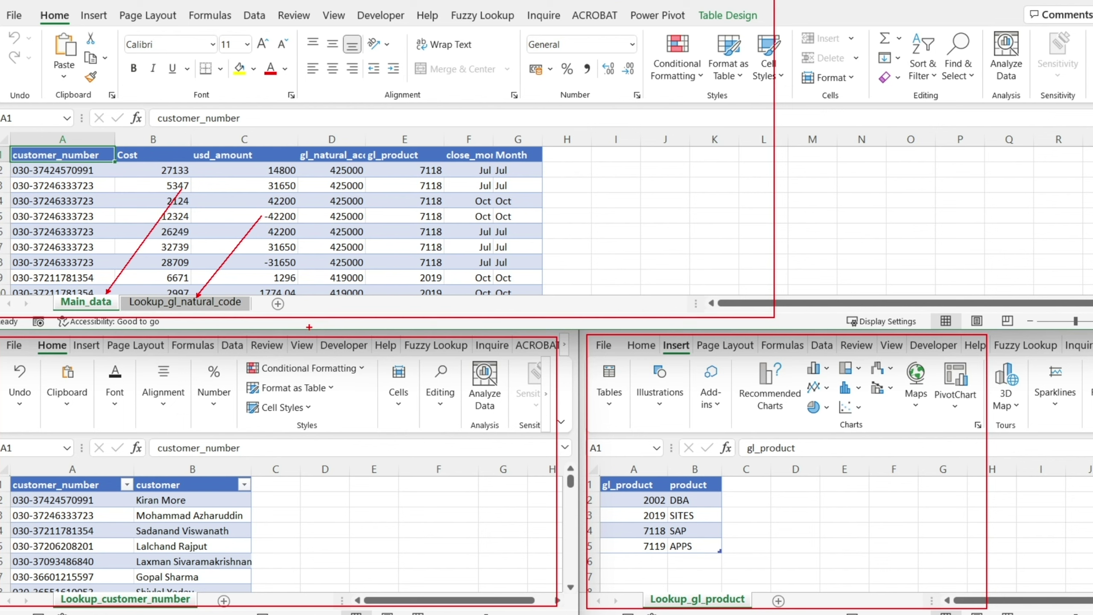
key(Escape)
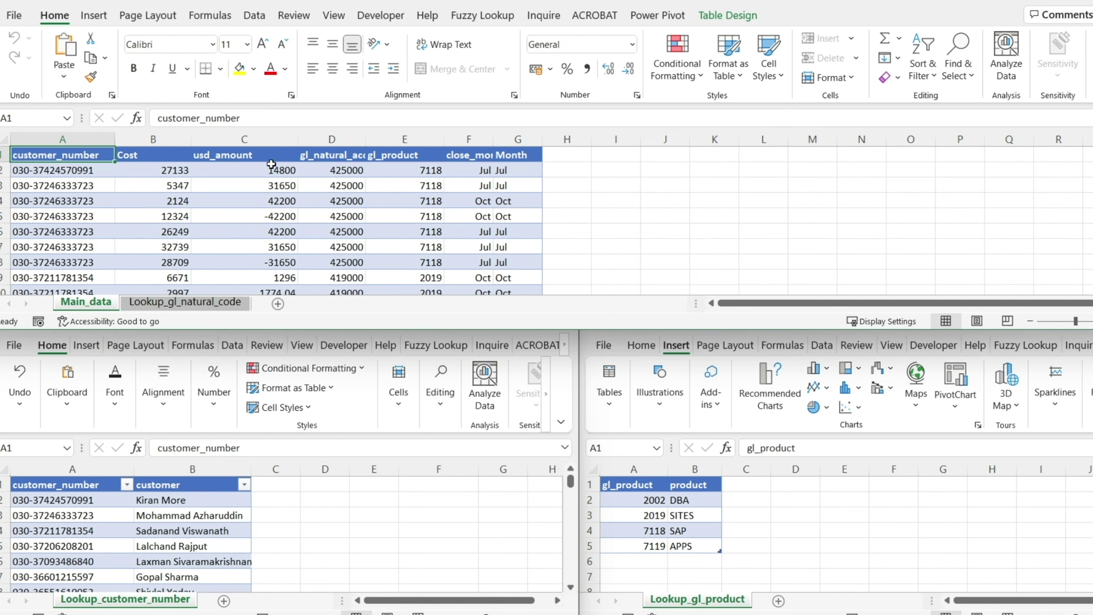
mouse_move(3, 7)
mouse_down()
mouse_move(105, 99)
mouse_move(975, 609)
mouse_up()
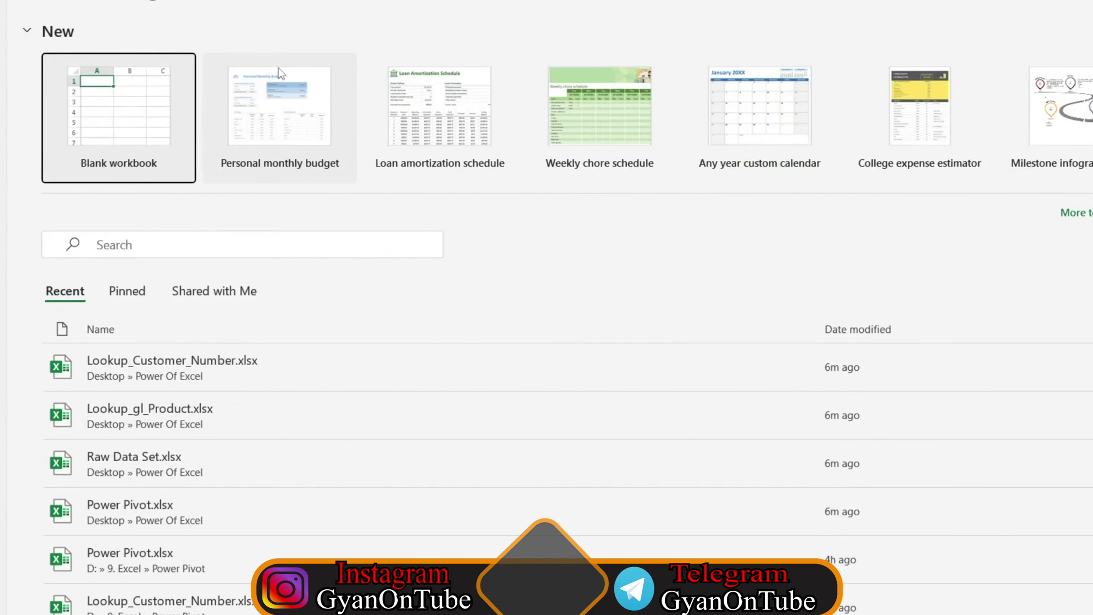
click(150, 134)
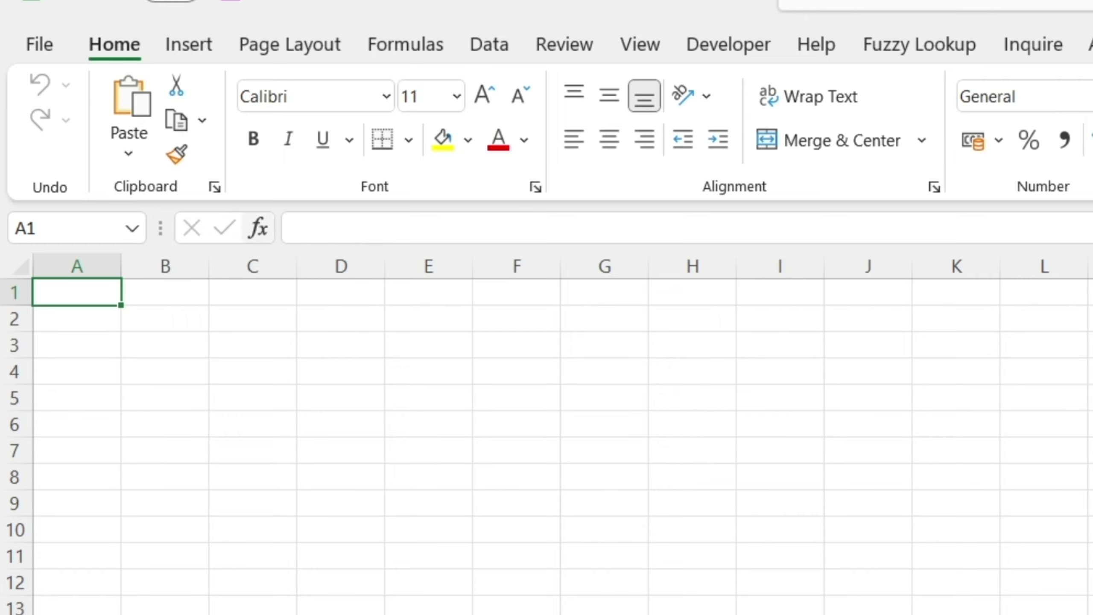
Check that Microsoft Power Pivot for Excel is ticked in the COM Add-ins list under File > Options
click(40, 45)
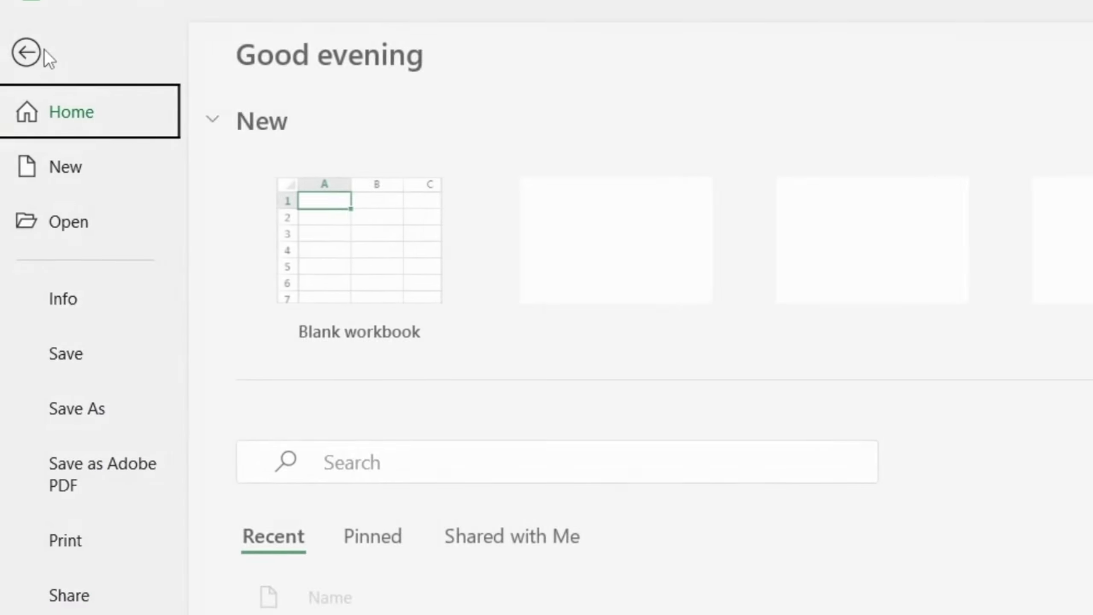
click(71, 610)
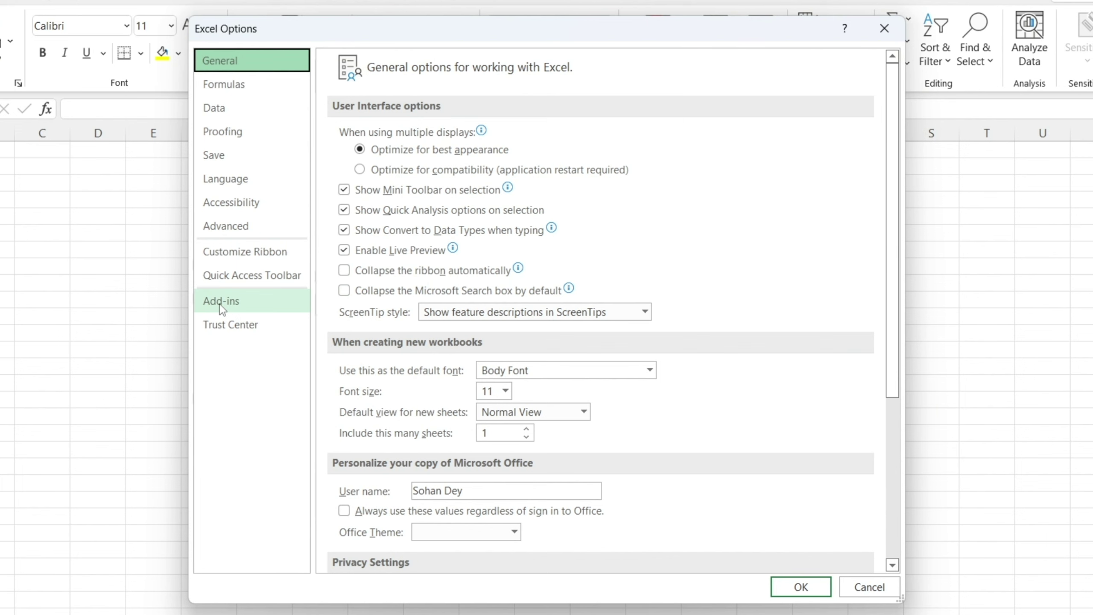
click(221, 301)
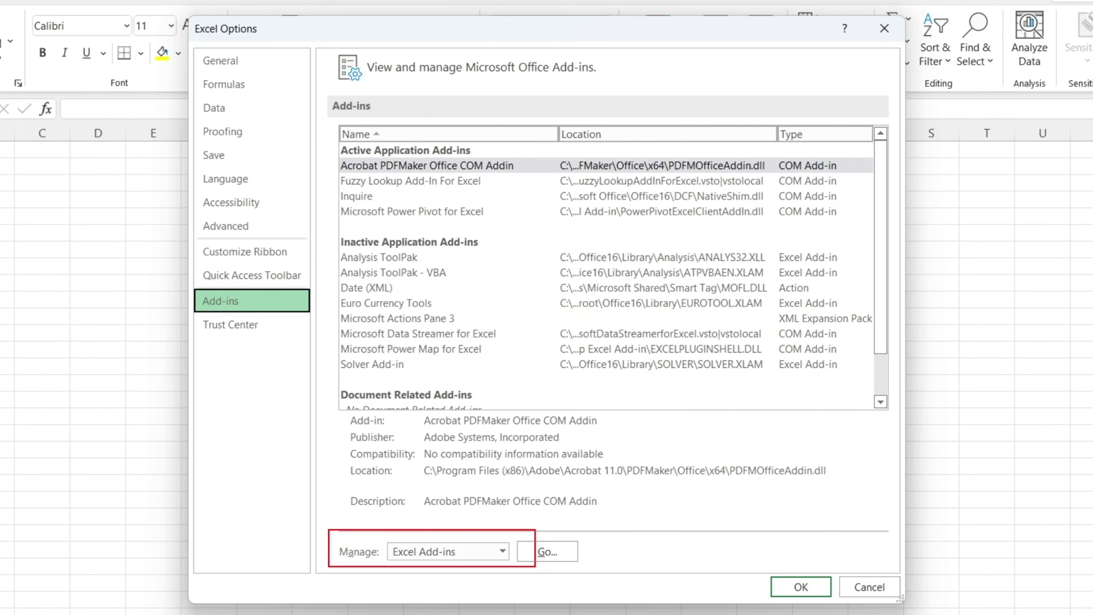
click(504, 553)
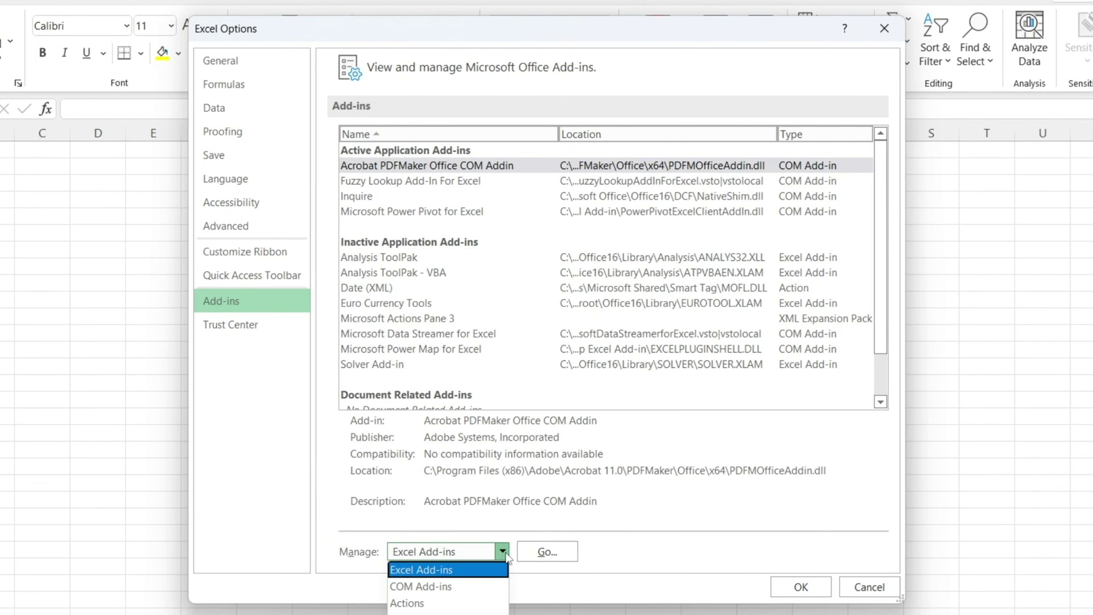
click(430, 586)
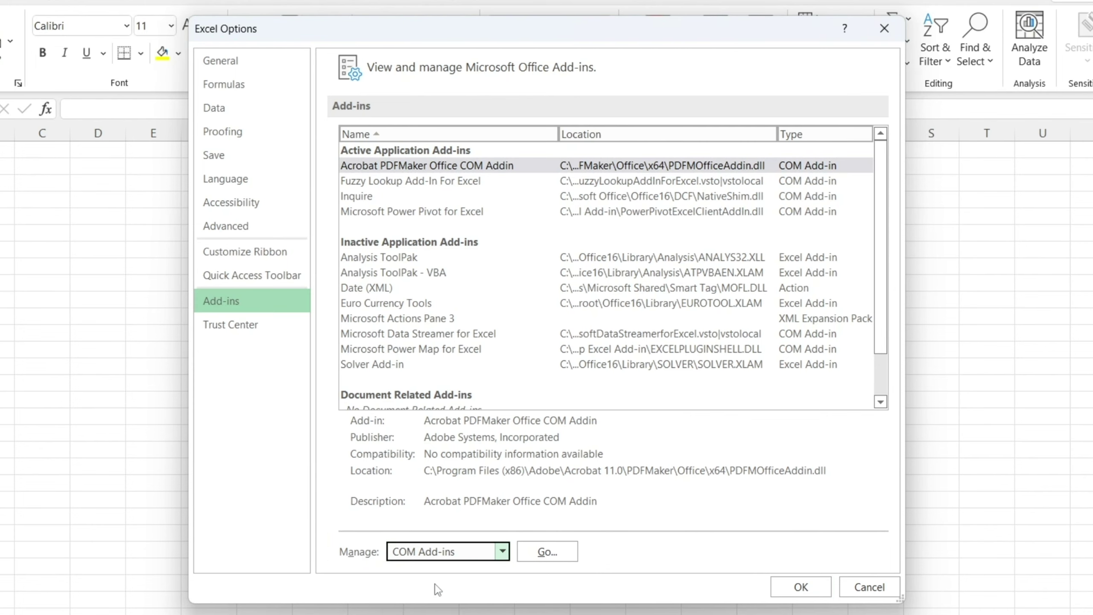
click(547, 551)
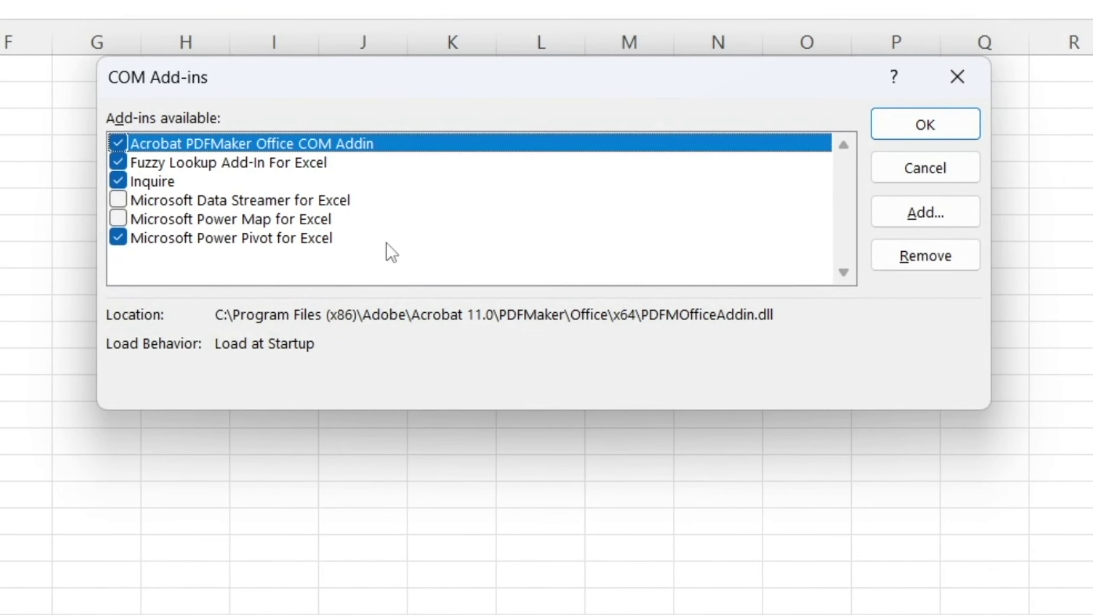
drag(69, 219, 411, 271)
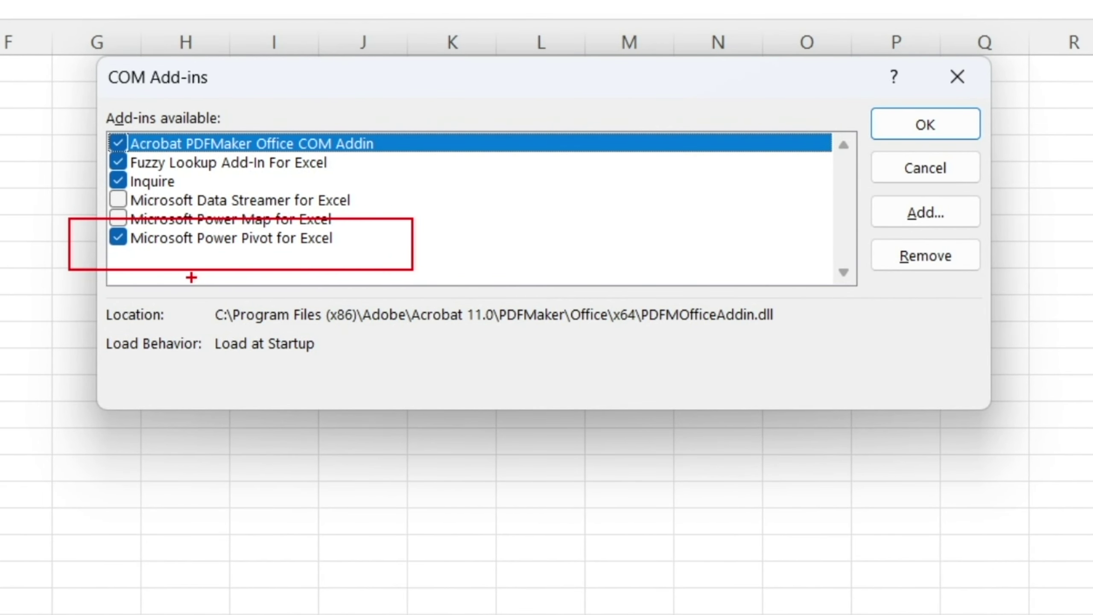
drag(267, 255, 373, 336)
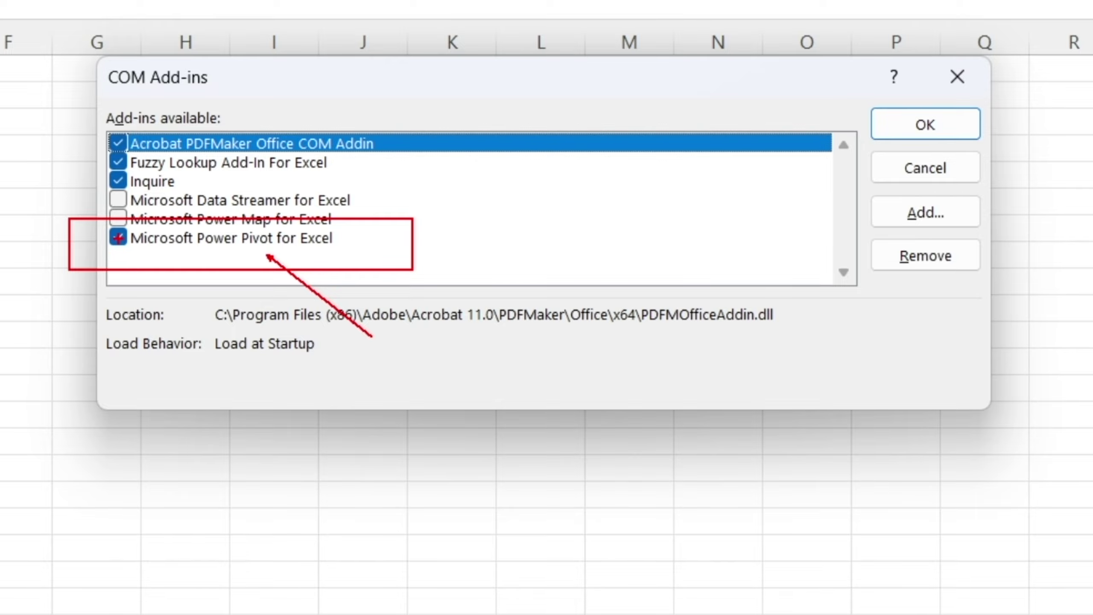
key(Escape)
Confirm the COM Add-ins dialog with OK and return to the blank sheet
click(939, 123)
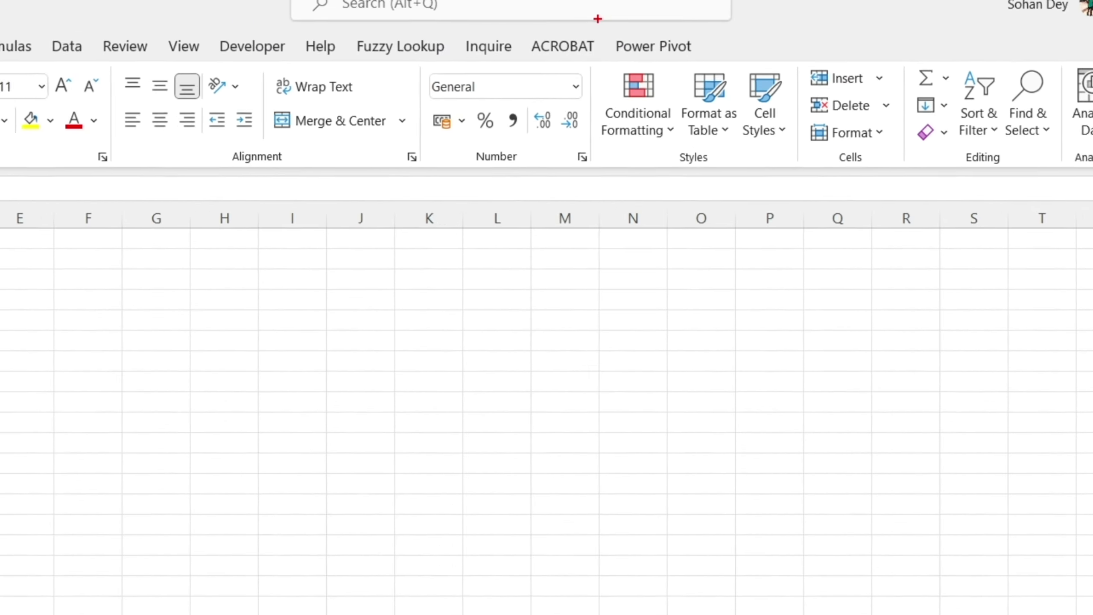
drag(555, 3, 802, 91)
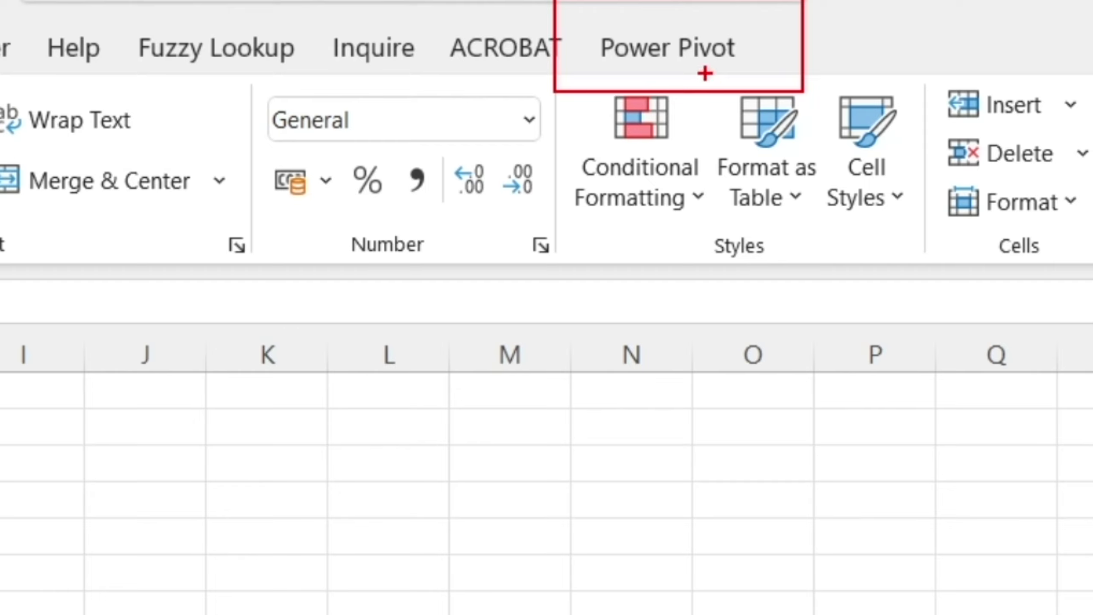
drag(706, 75, 832, 280)
key(Escape)
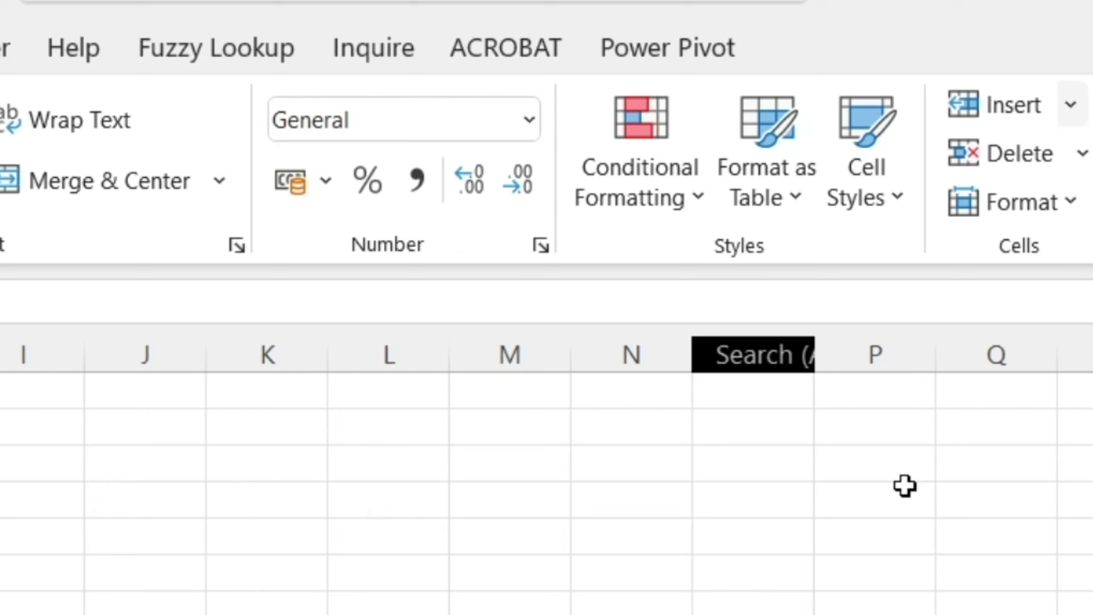
Open the Power Pivot Manage window for Book1's empty data model
click(700, 56)
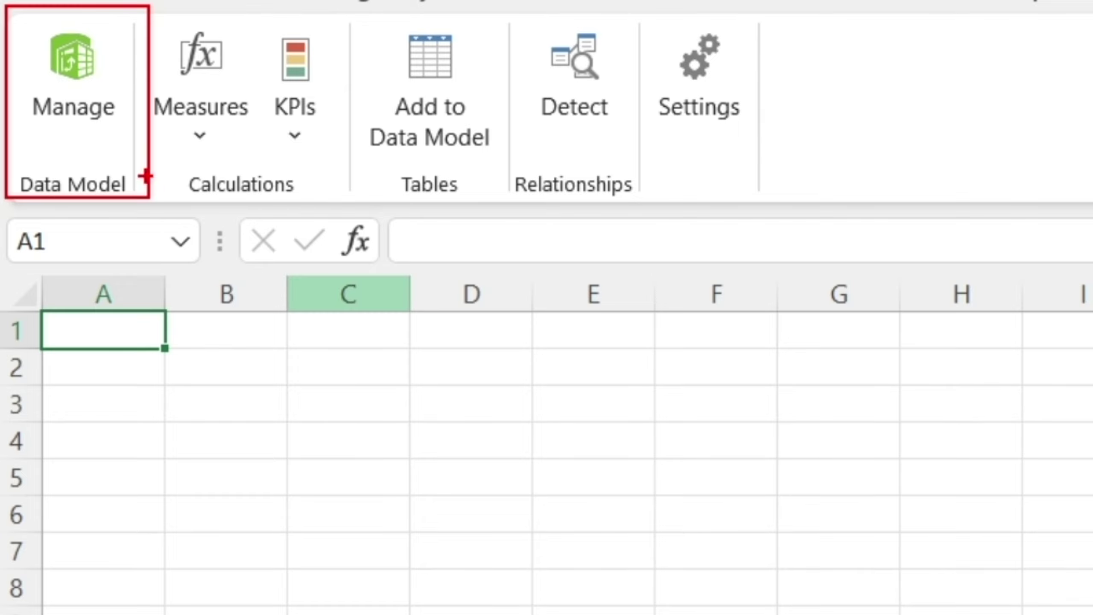
drag(105, 115, 208, 263)
key(Escape)
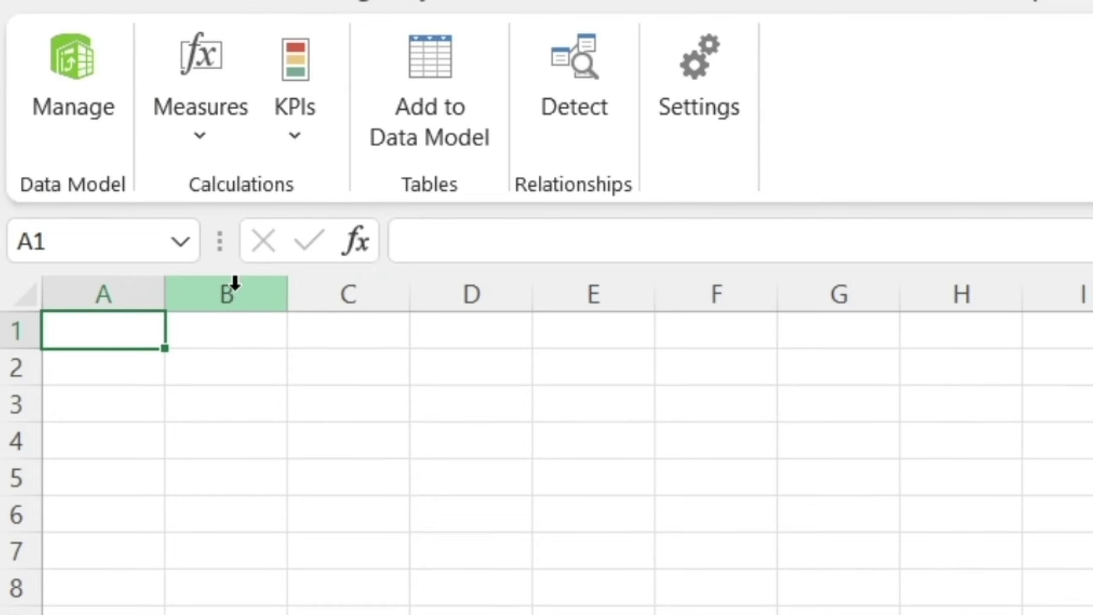
click(68, 87)
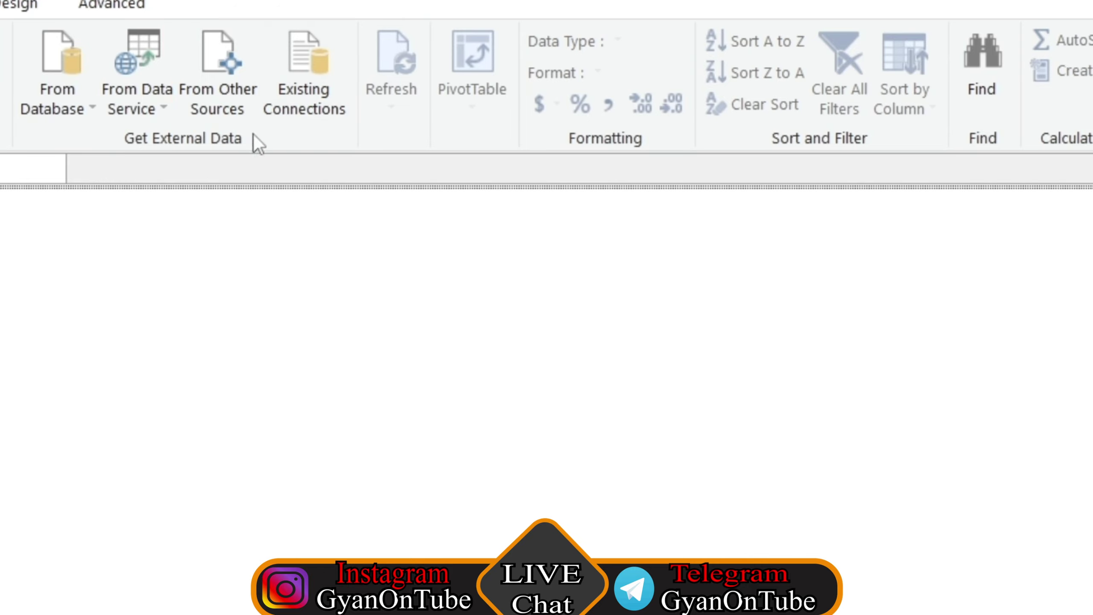
Connect to the Excel file Lookup_Customer_Number.xlsx, using the first row as column headers
click(227, 74)
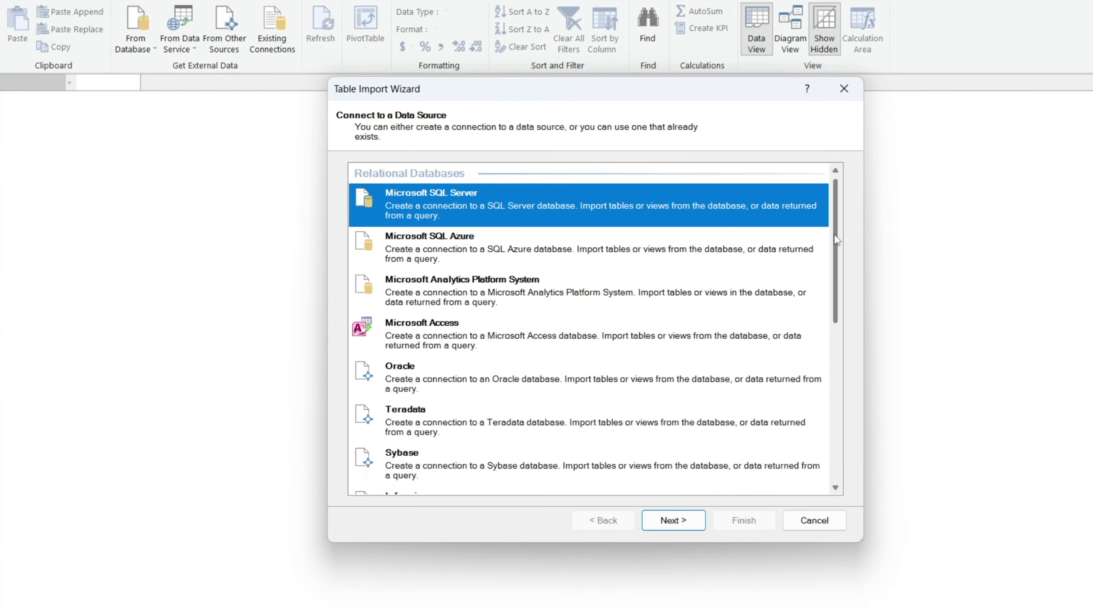
scroll(809, 369, down, 5)
scroll(848, 349, down, 3)
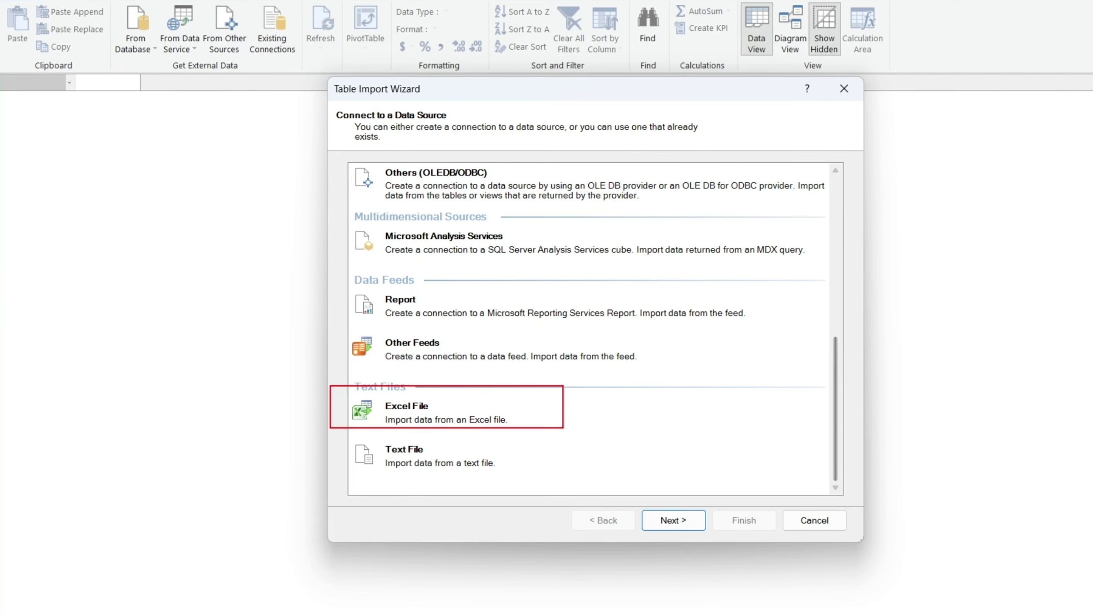
click(450, 419)
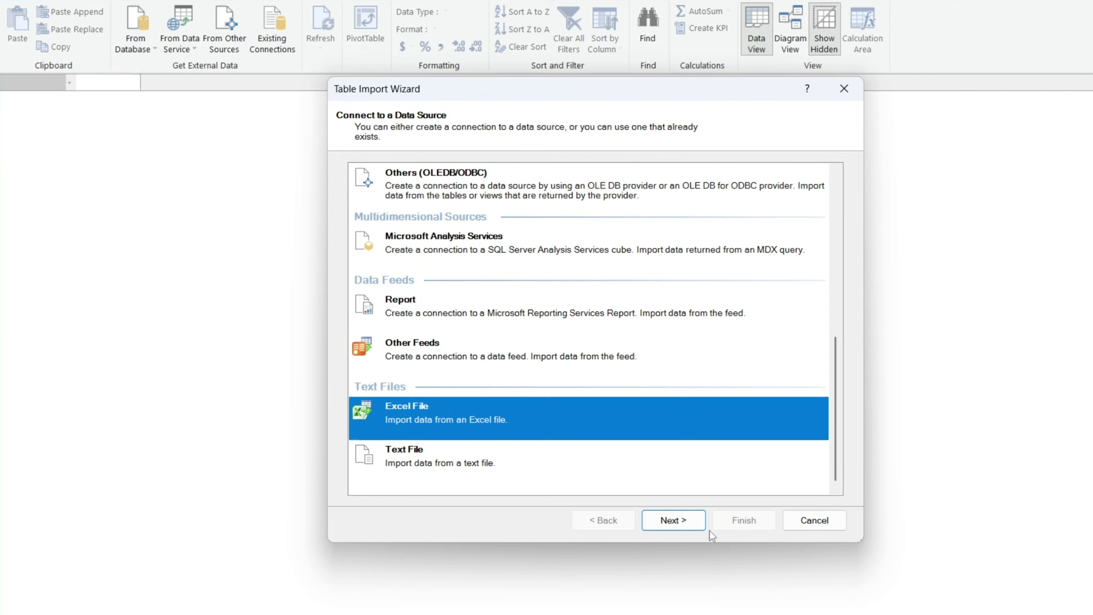
click(671, 520)
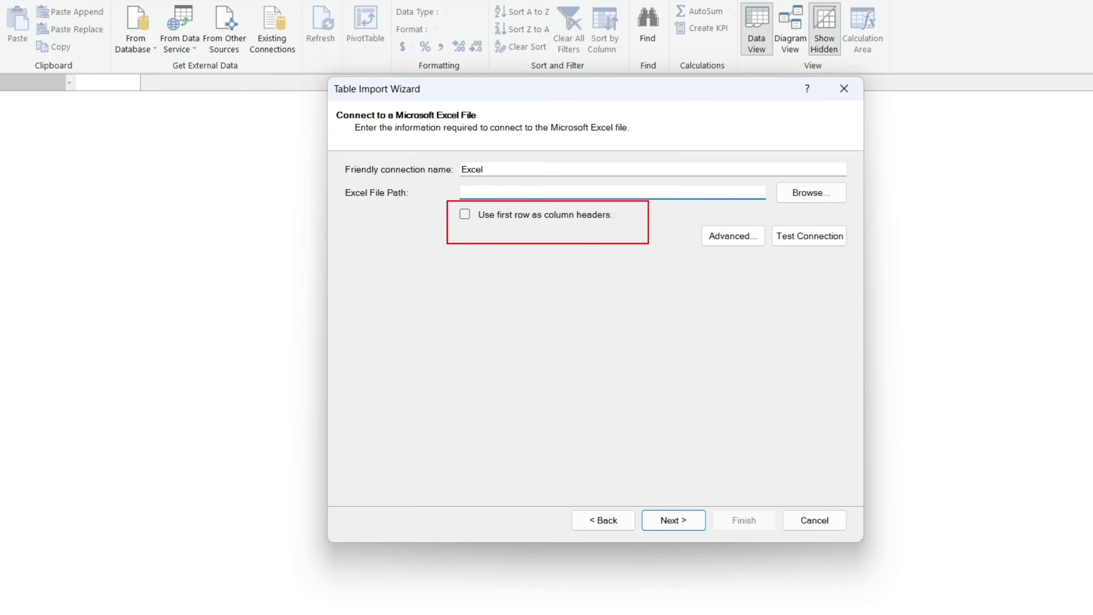
click(465, 214)
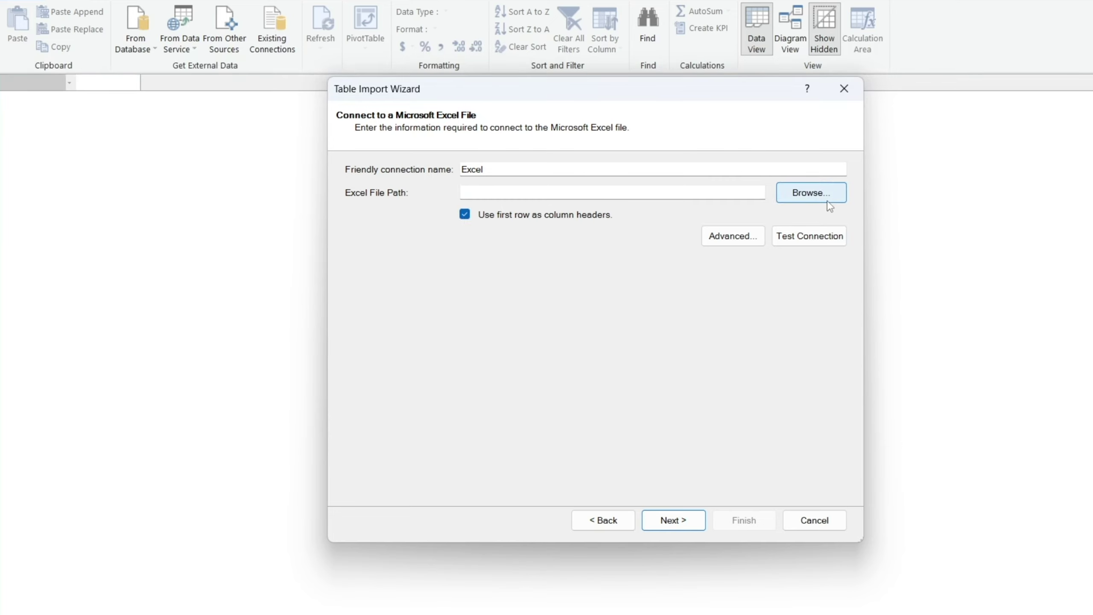
click(811, 193)
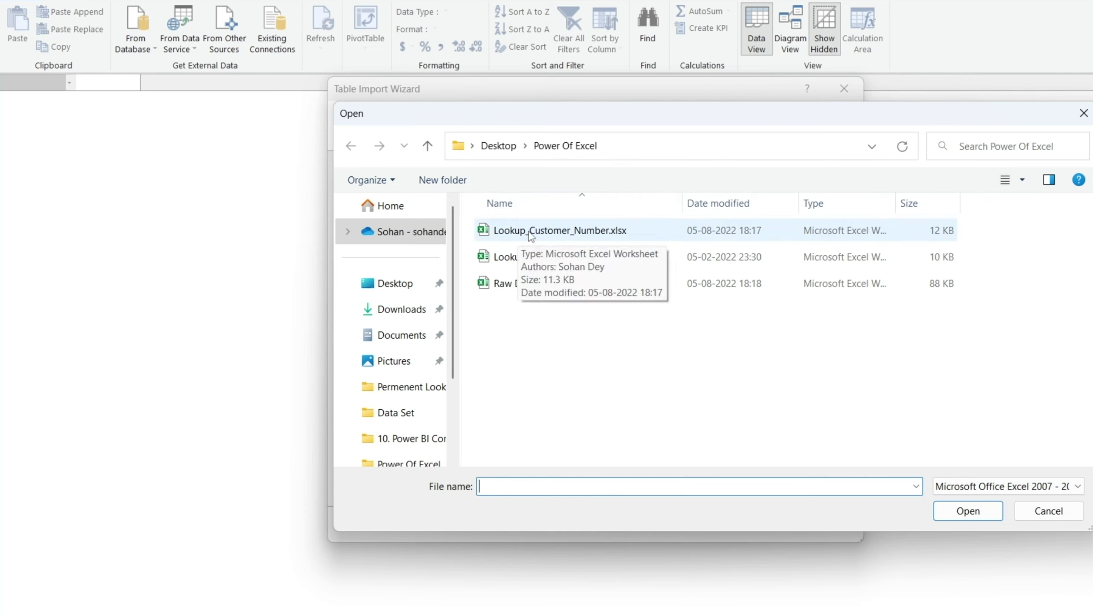
click(587, 232)
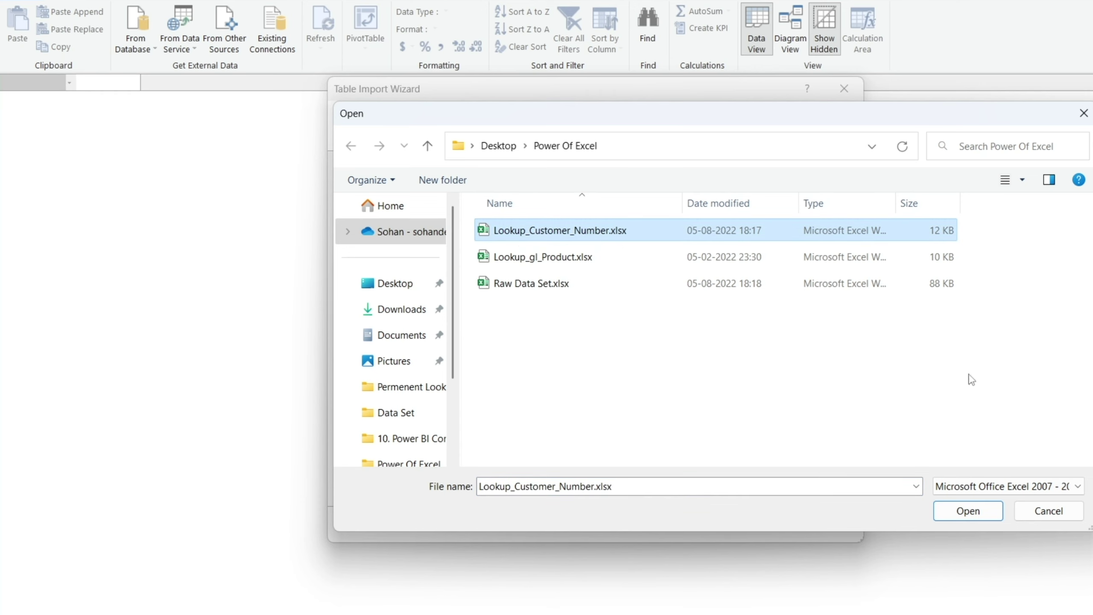
click(967, 511)
Import the Lookup_customer_number table, 60 rows transferred, and close the wizard
click(673, 520)
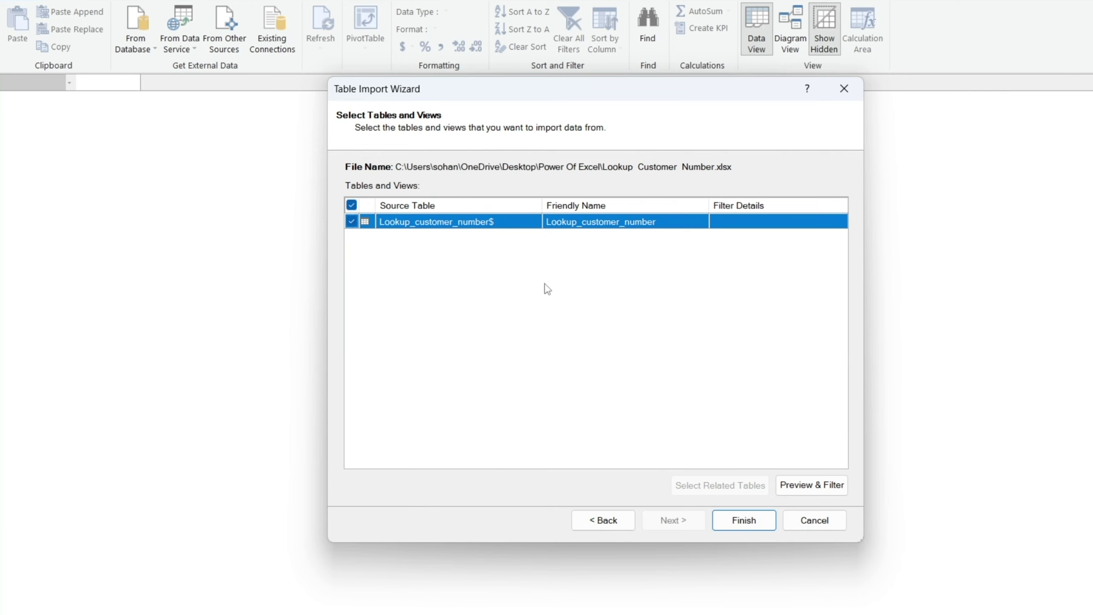
click(756, 523)
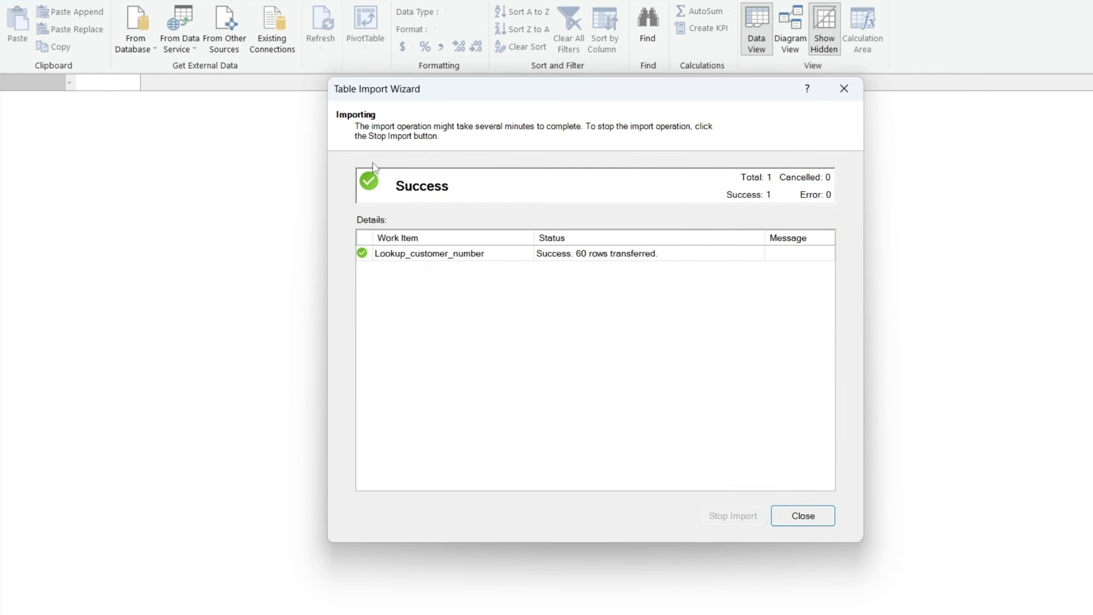
drag(349, 162, 513, 218)
drag(755, 488, 889, 561)
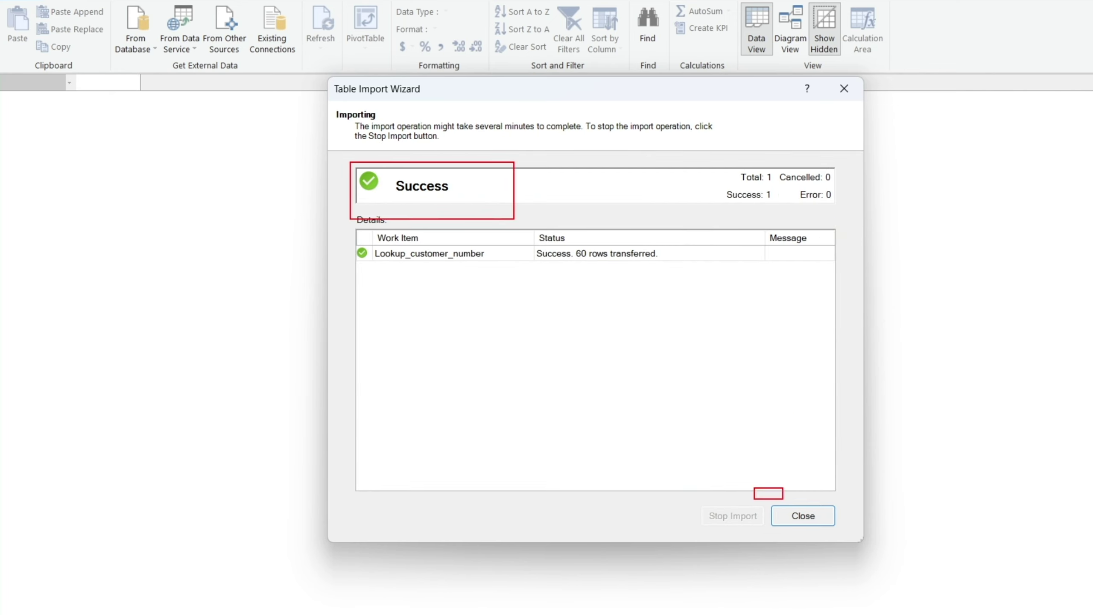
key(Escape)
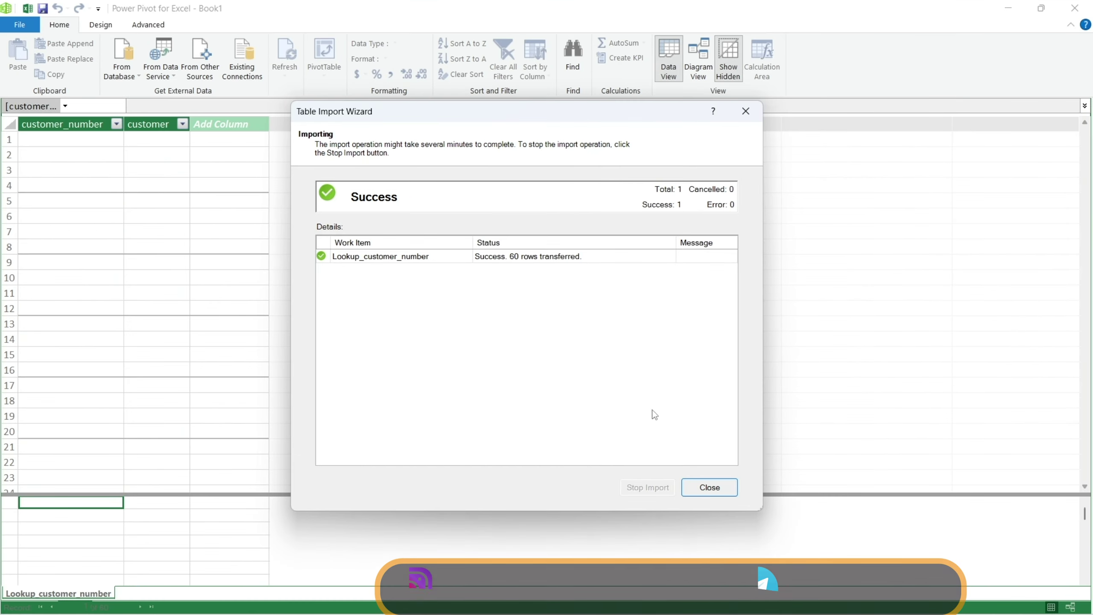
key(Return)
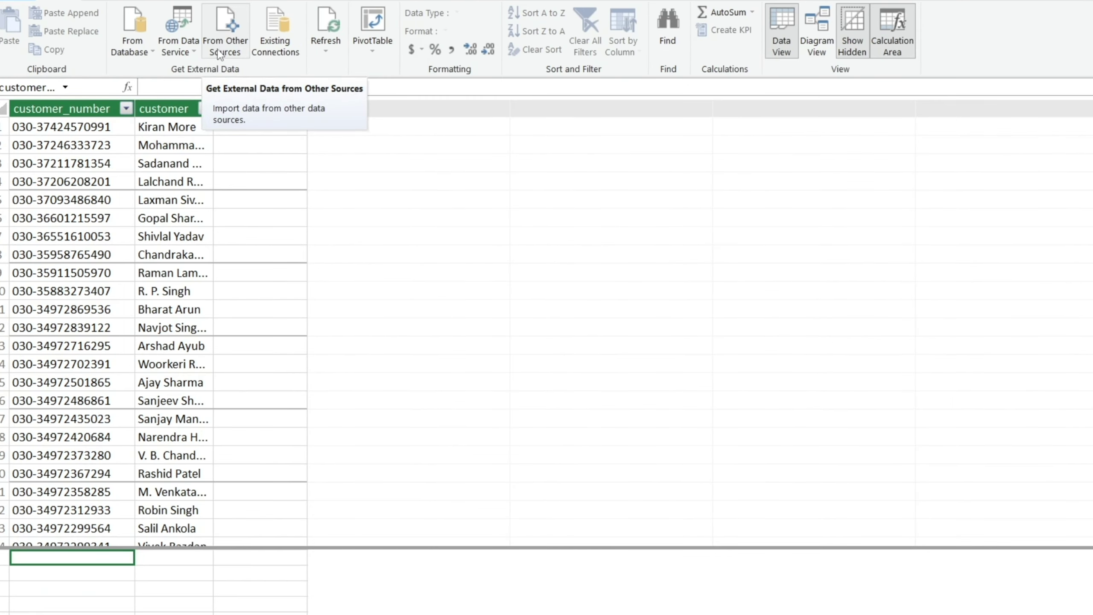
Import the 4-row Lookup_gl_product table from Lookup_gl_Product.xlsx, with first-row headers, into the model
click(219, 53)
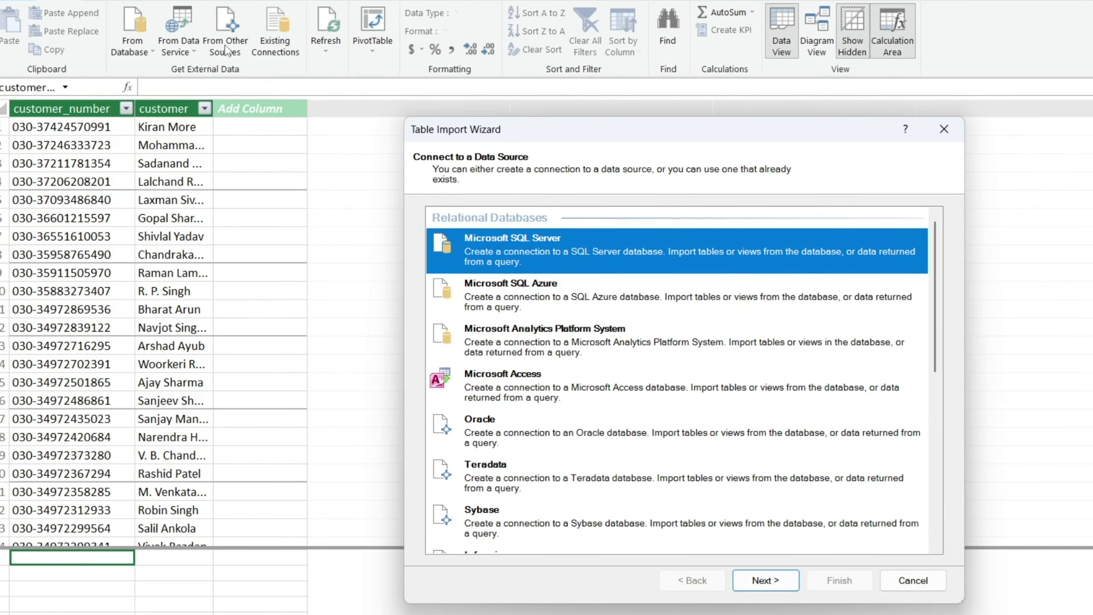
drag(936, 310, 935, 478)
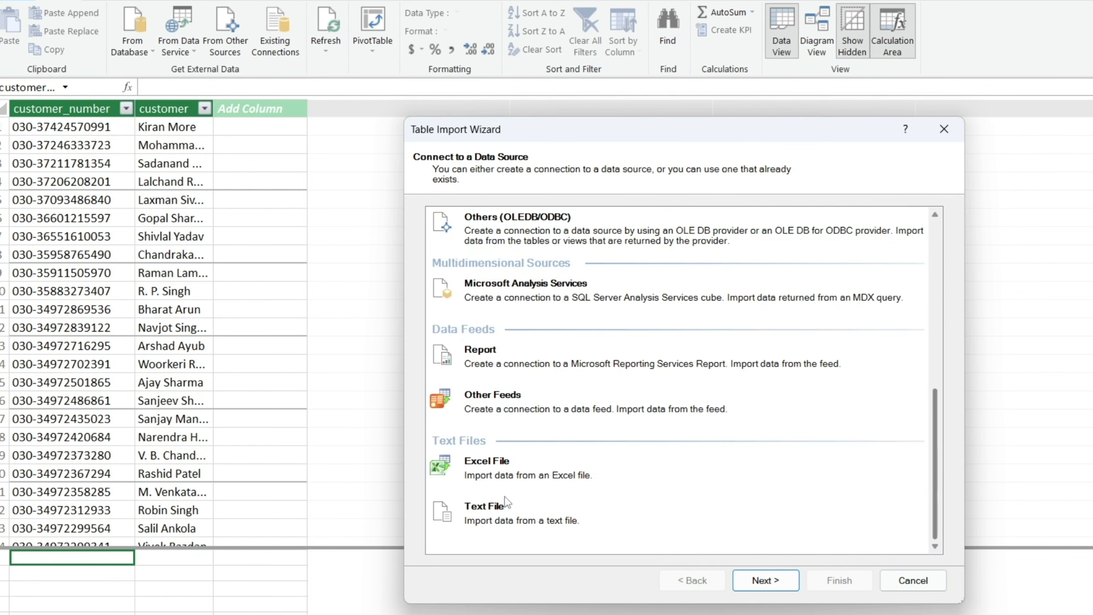
click(545, 477)
click(771, 584)
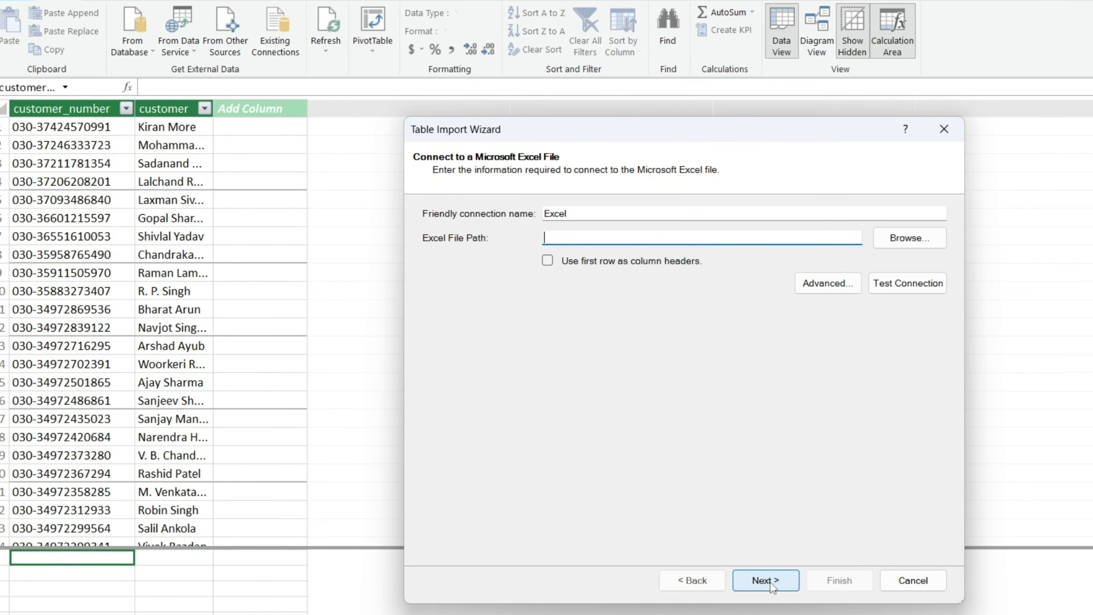
click(548, 260)
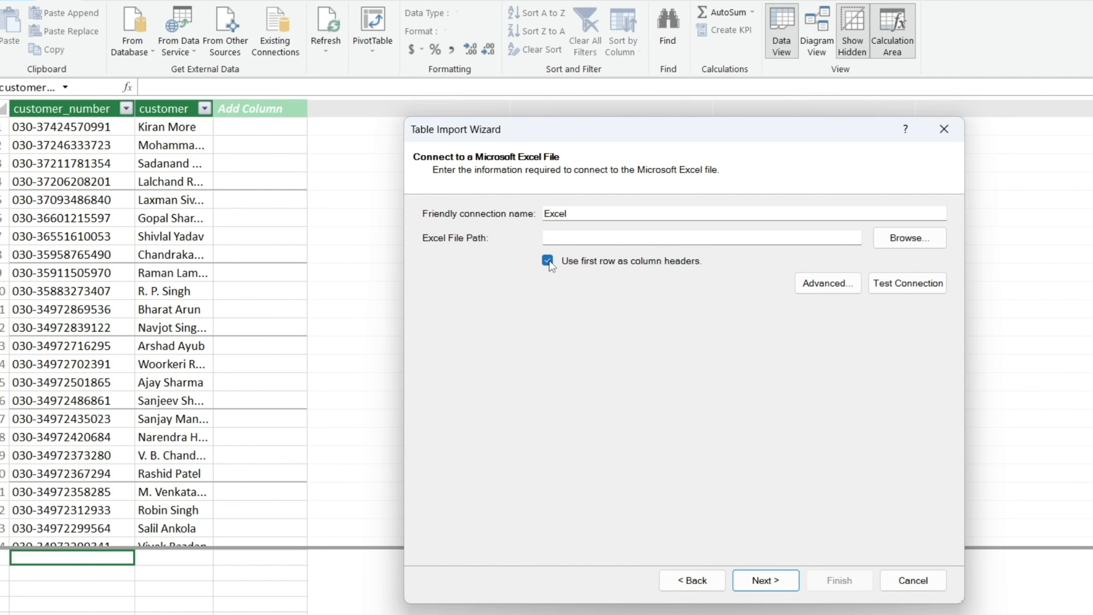
click(903, 240)
click(613, 306)
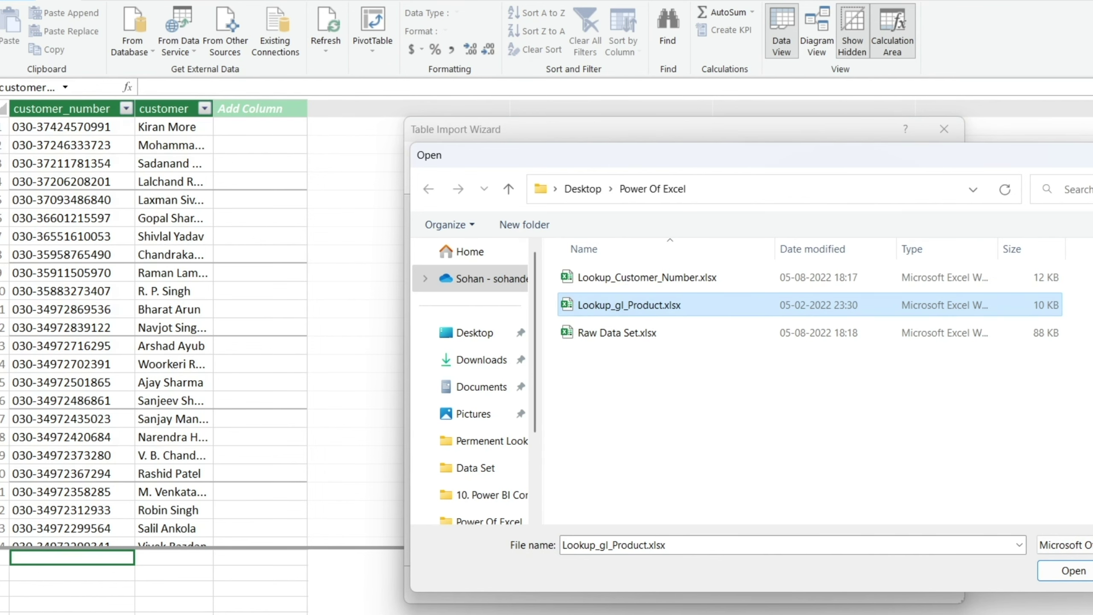
click(1087, 579)
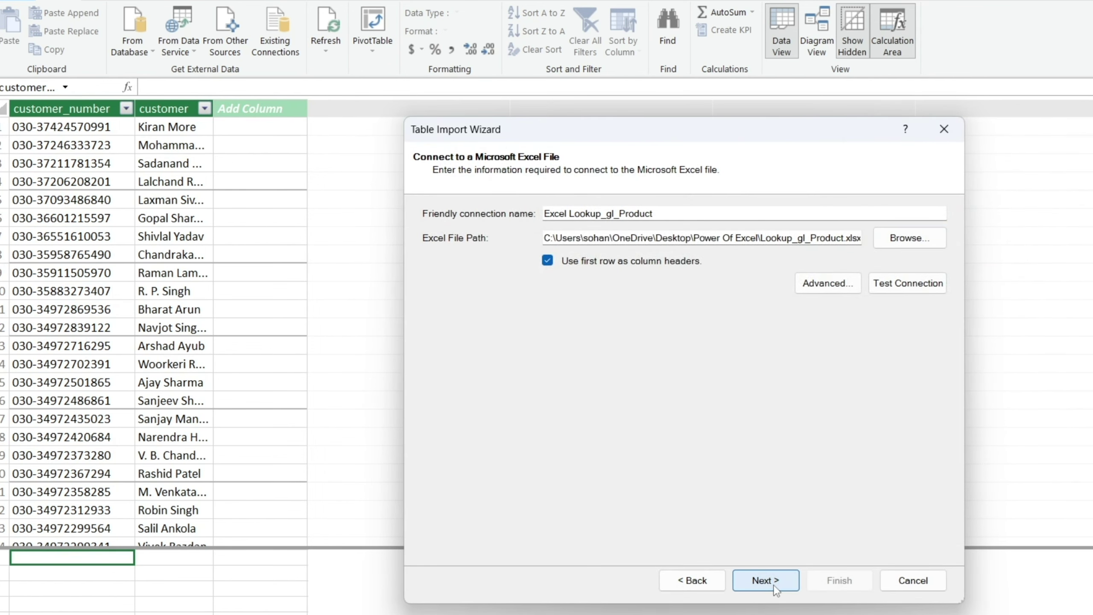
click(764, 581)
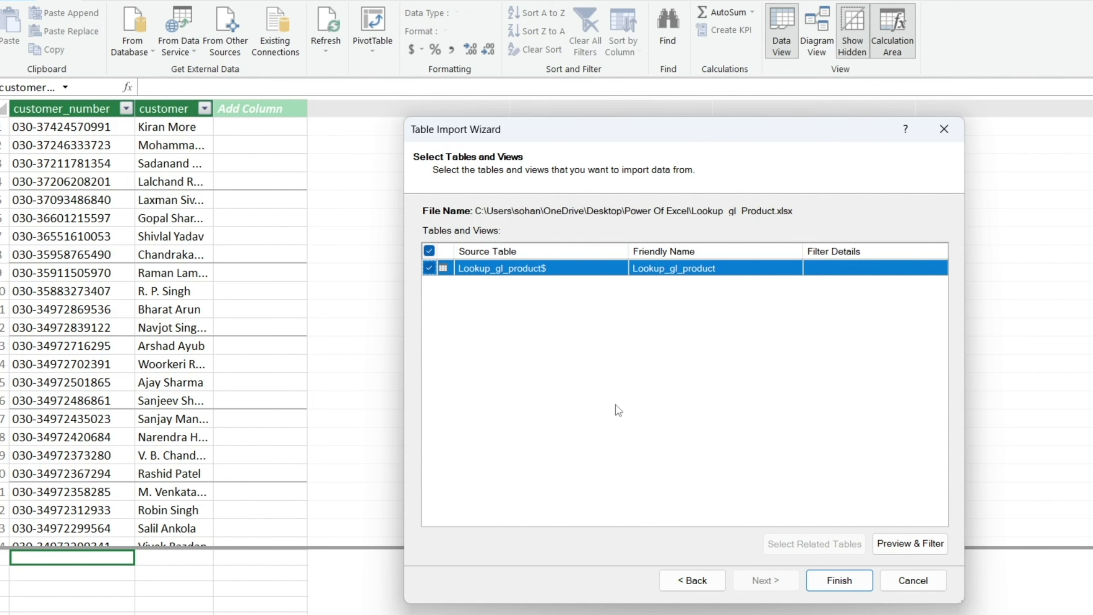
click(855, 573)
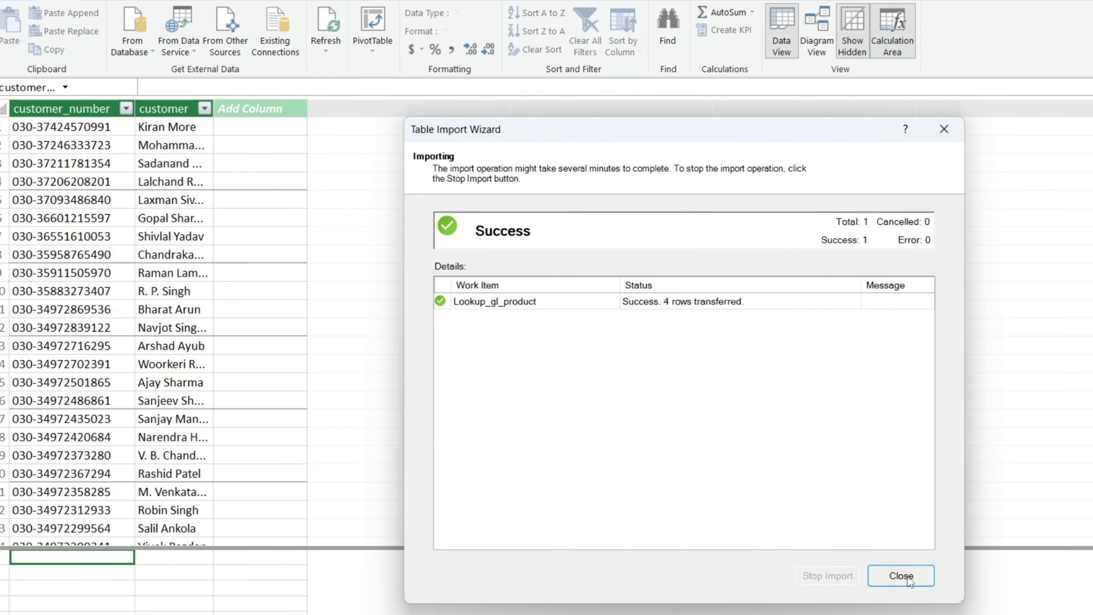
key(Return)
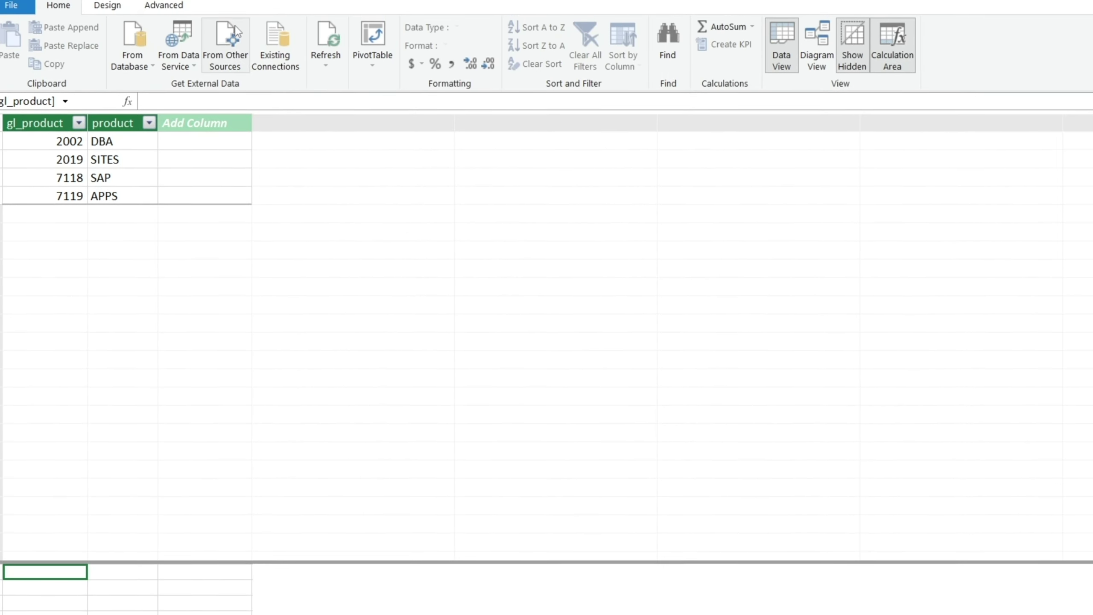
Connect to the Excel file Raw Data Set.xlsx, using the first row as column headers
click(235, 27)
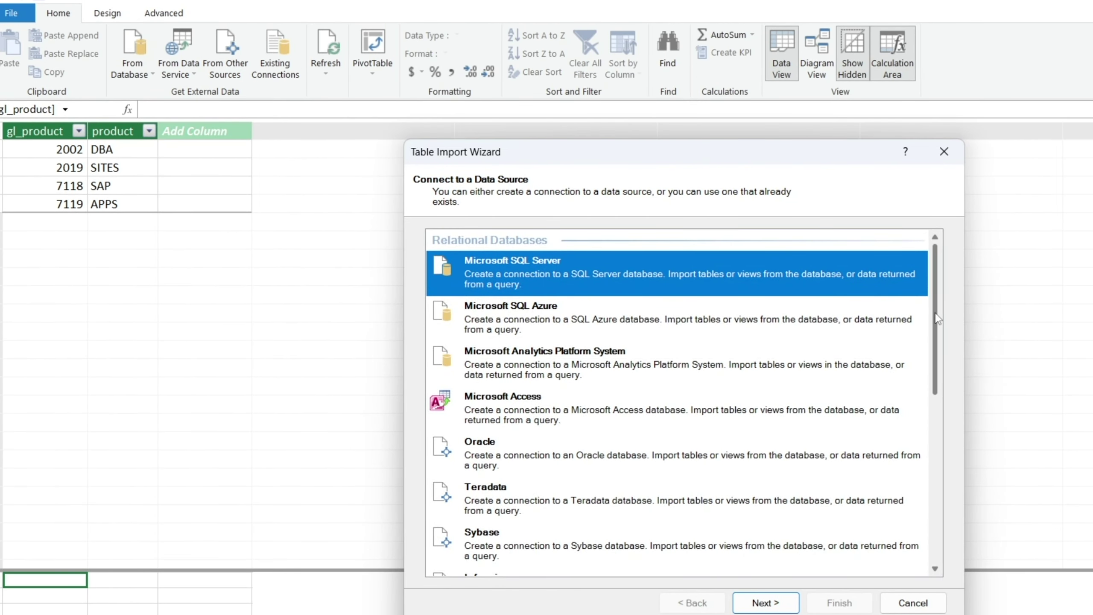
drag(937, 318, 937, 493)
scroll(480, 474, up, 10)
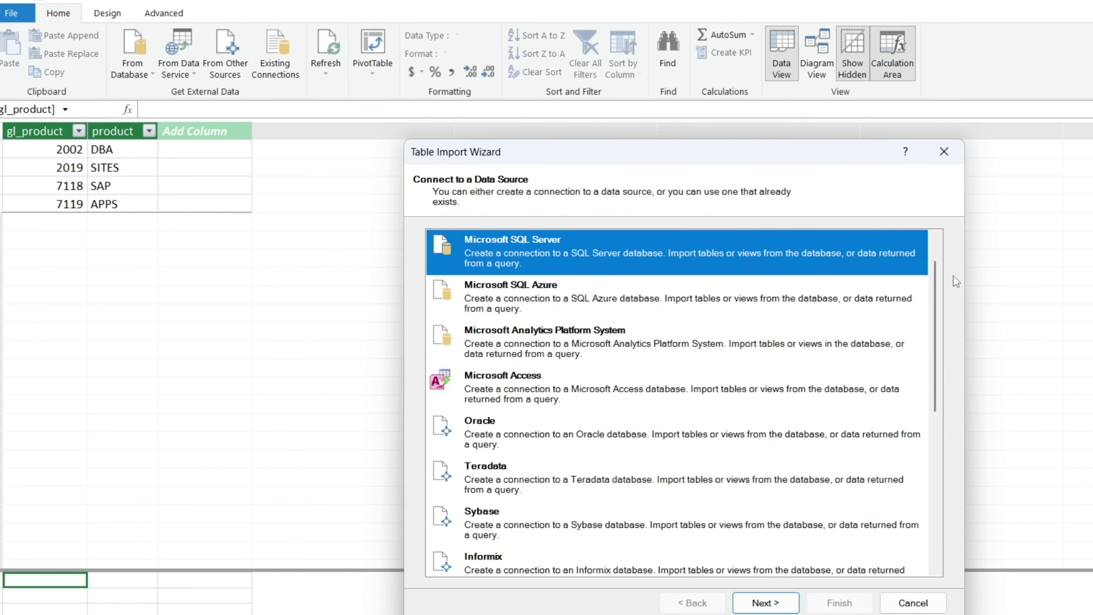
scroll(944, 422, down, 10)
click(516, 539)
click(766, 603)
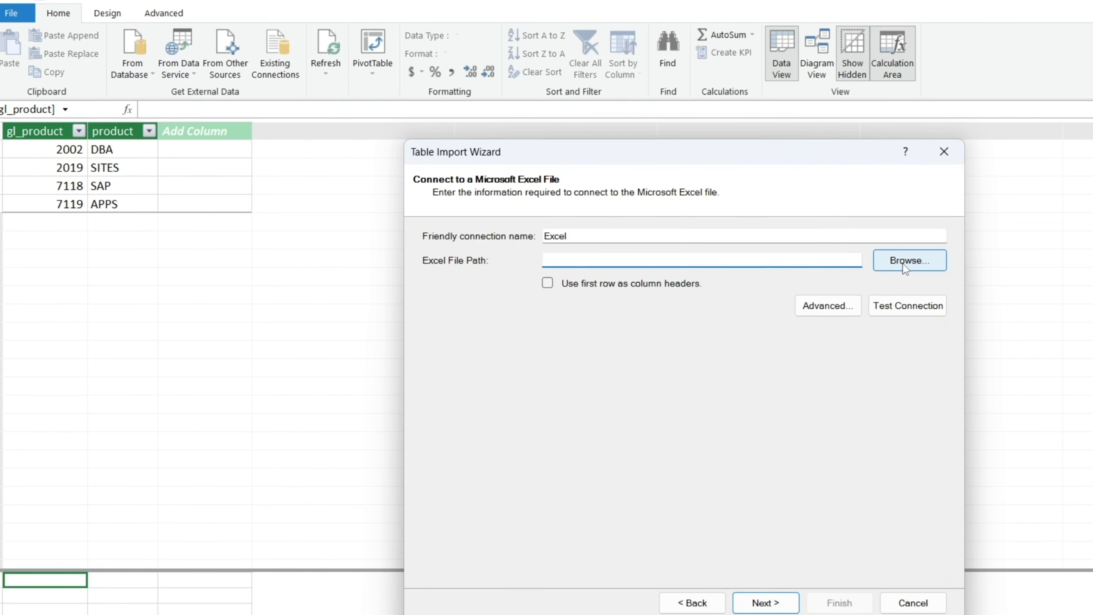
click(547, 283)
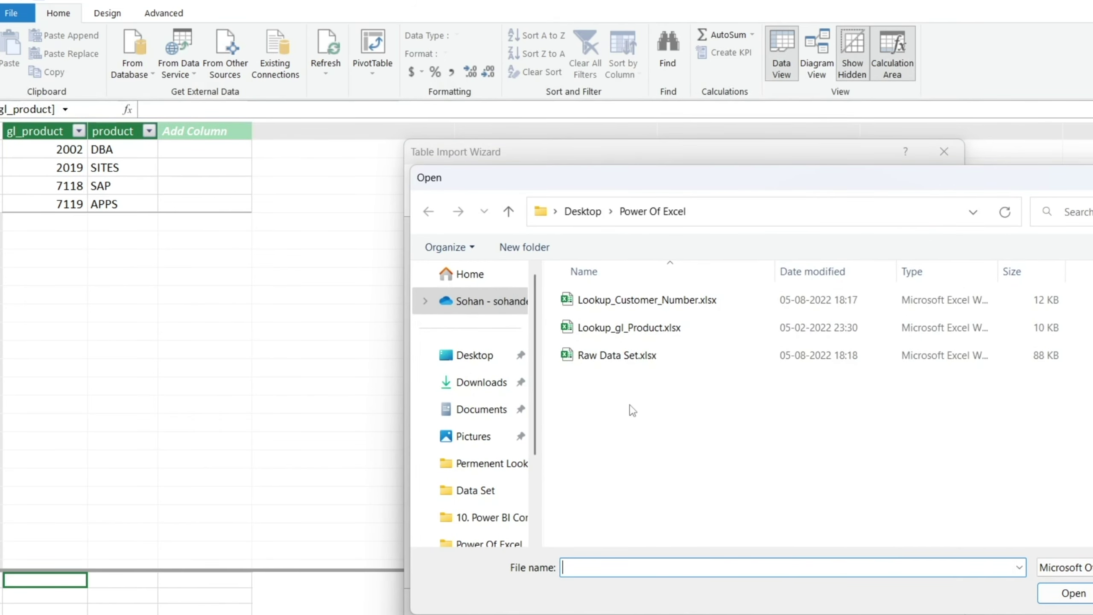
click(616, 354)
click(1073, 593)
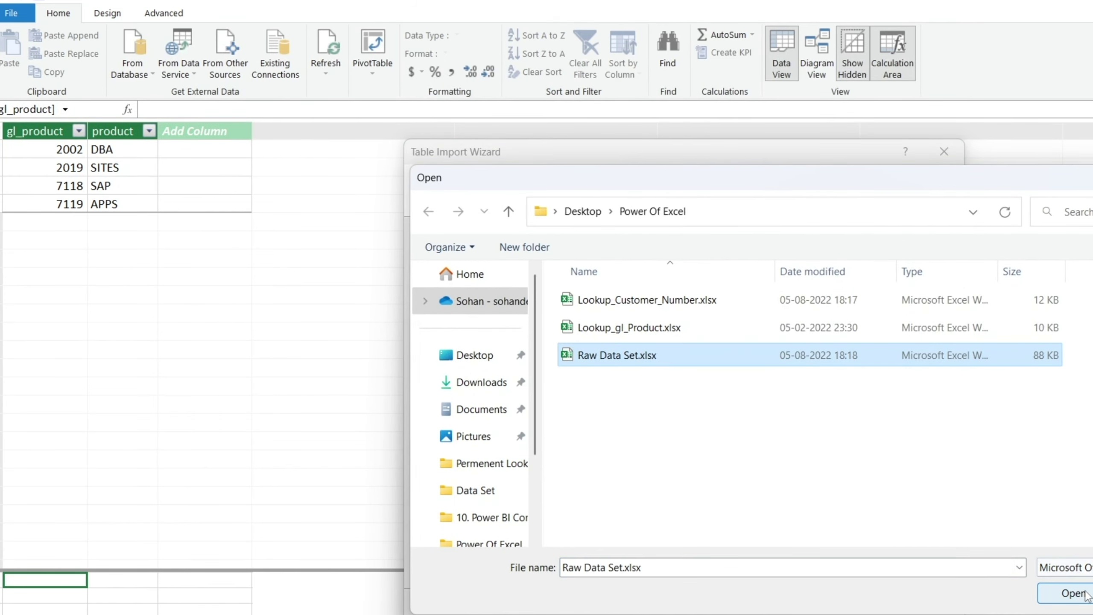
Import both Lookup_gl_natural_code (8 rows) and Main_data (1,521 rows), then close the wizard
click(792, 602)
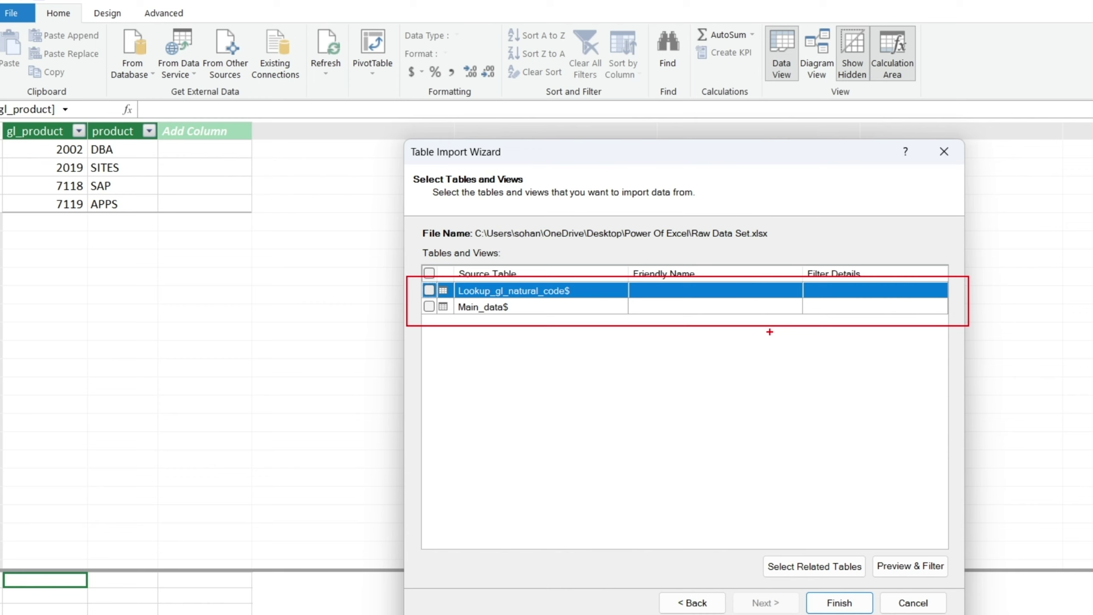
key(Escape)
click(430, 290)
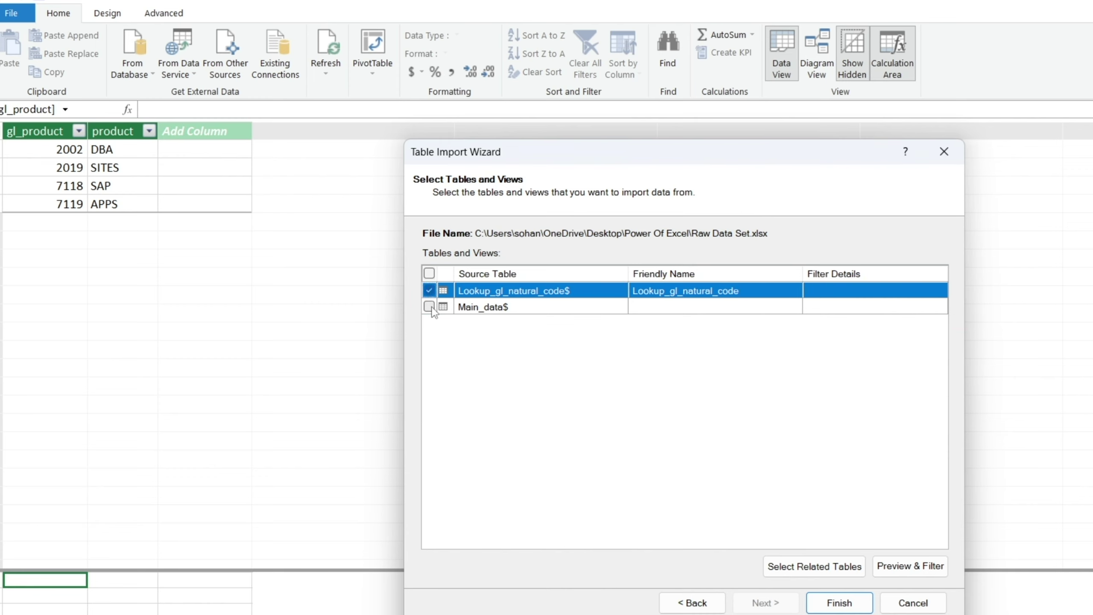
click(429, 306)
click(841, 604)
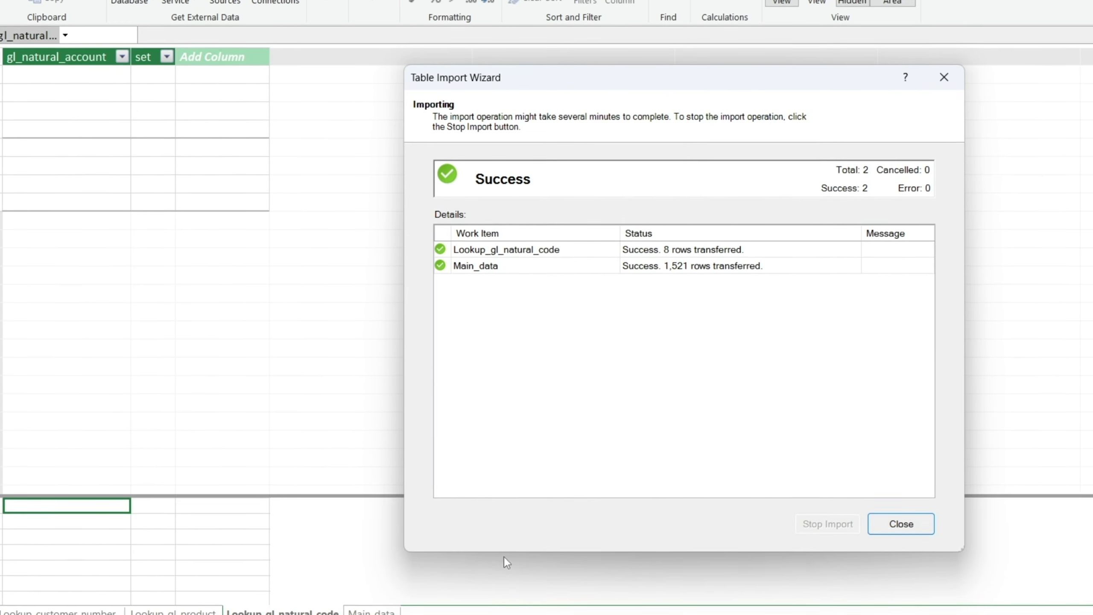
click(897, 524)
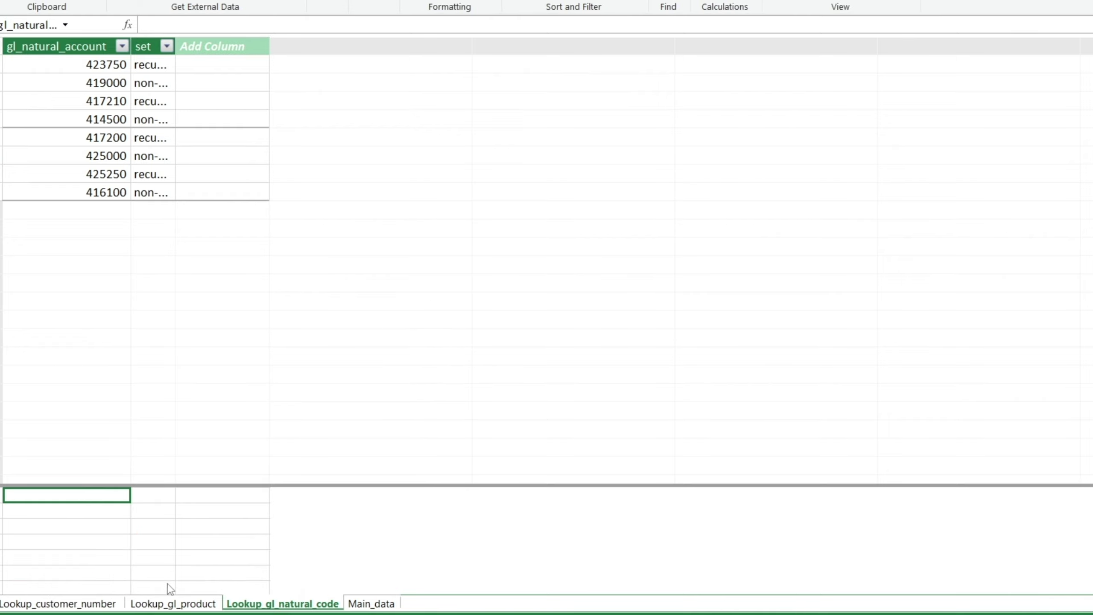
Browse the Lookup_gl_product, Lookup_gl_natural_code and Main_data tabs, ending on Lookup_customer_number
click(58, 603)
click(172, 604)
click(282, 603)
click(359, 604)
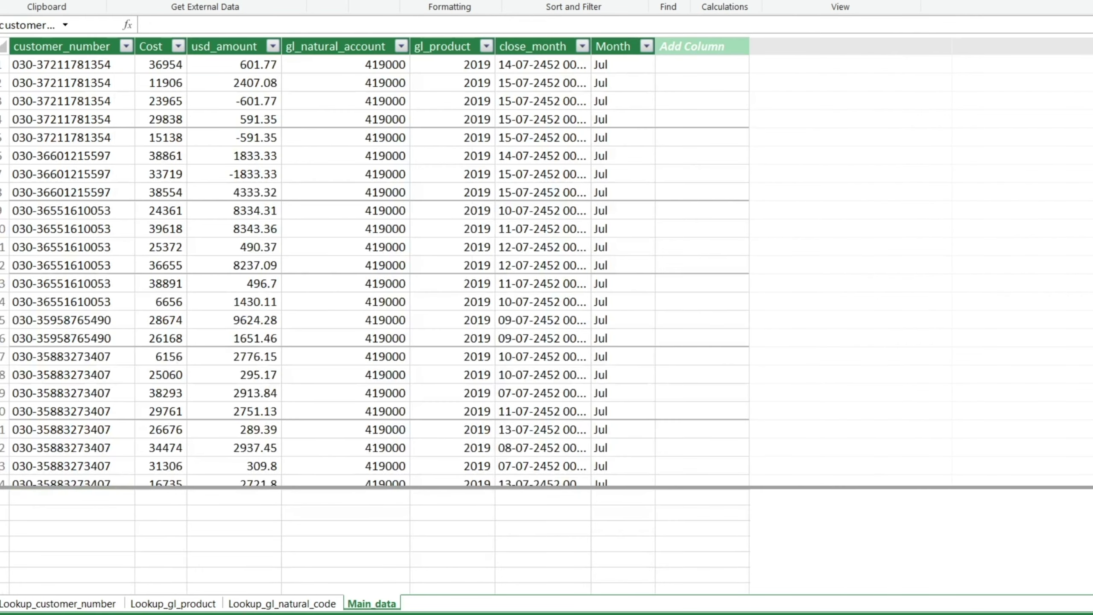
click(100, 604)
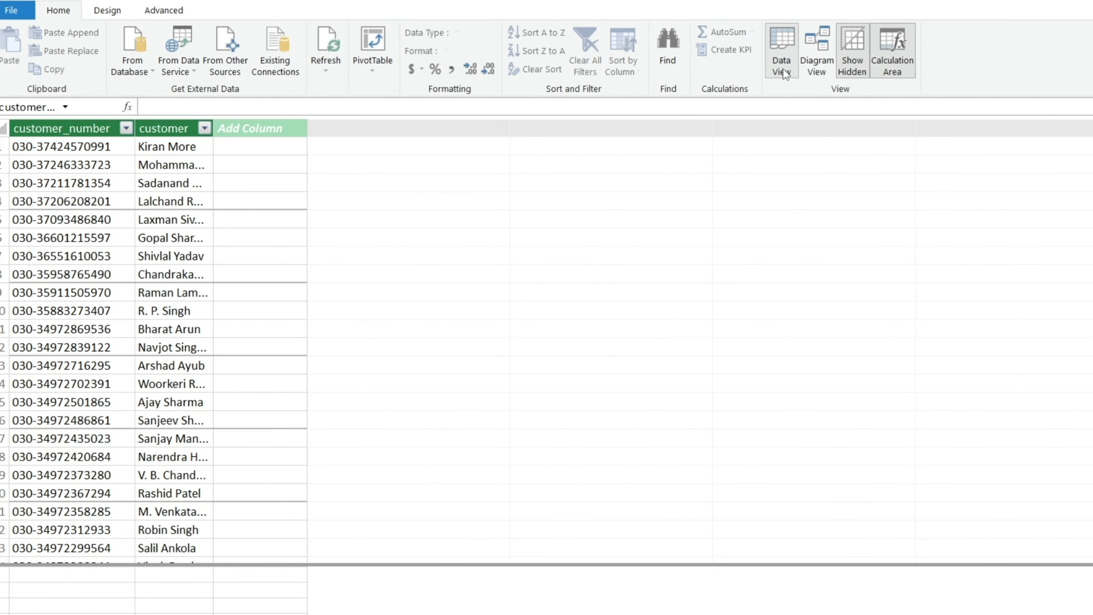
Switch to Diagram View, line the four tables up in a row and enlarge Main_data to show all columns
drag(788, 13, 848, 89)
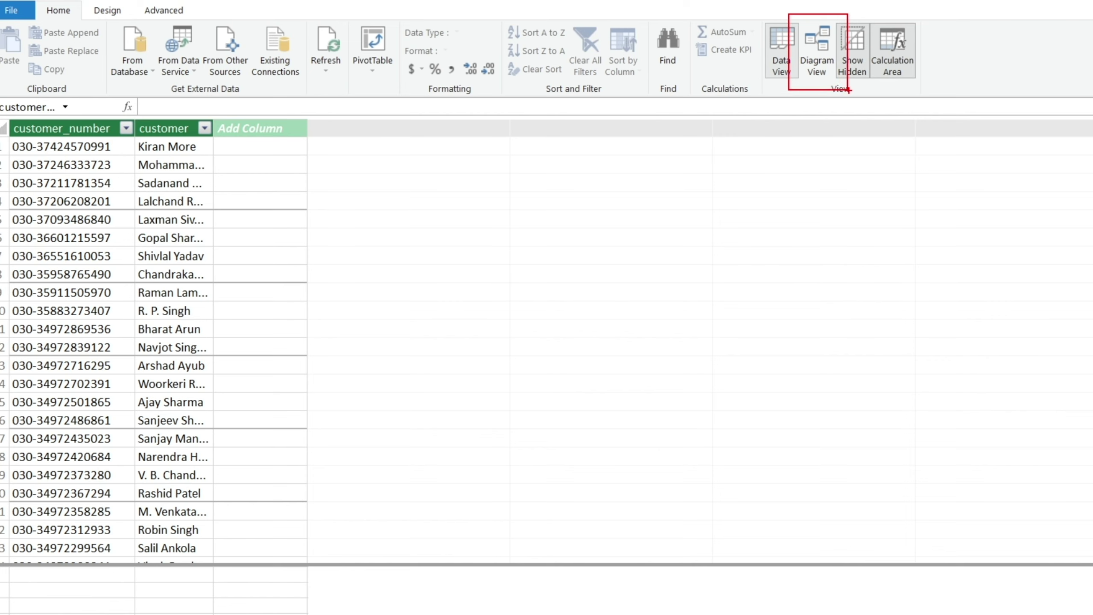
key(Escape)
click(816, 51)
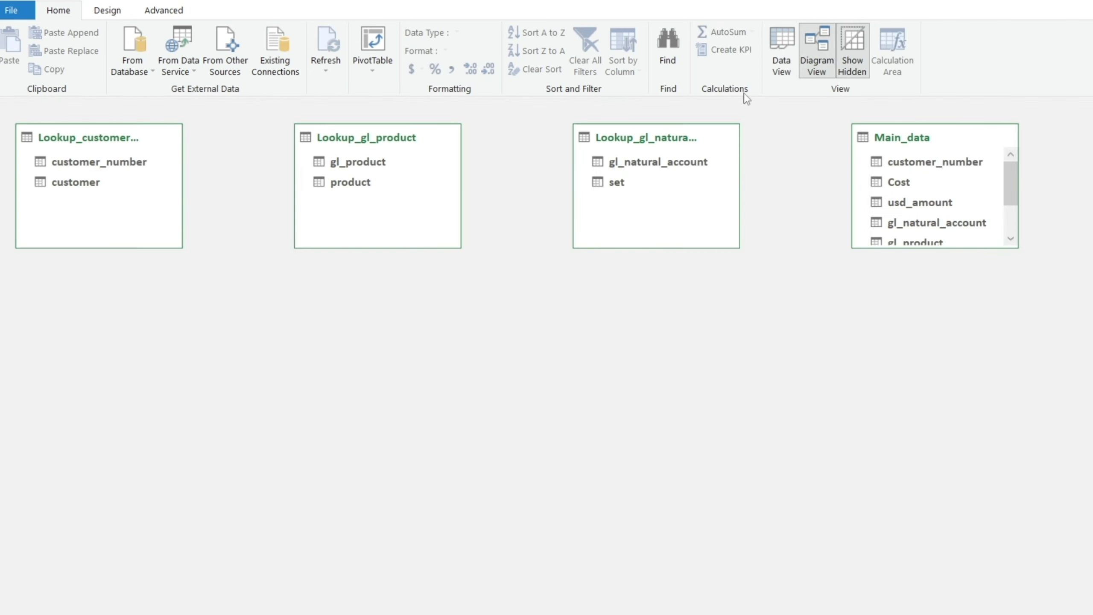
drag(366, 137, 283, 138)
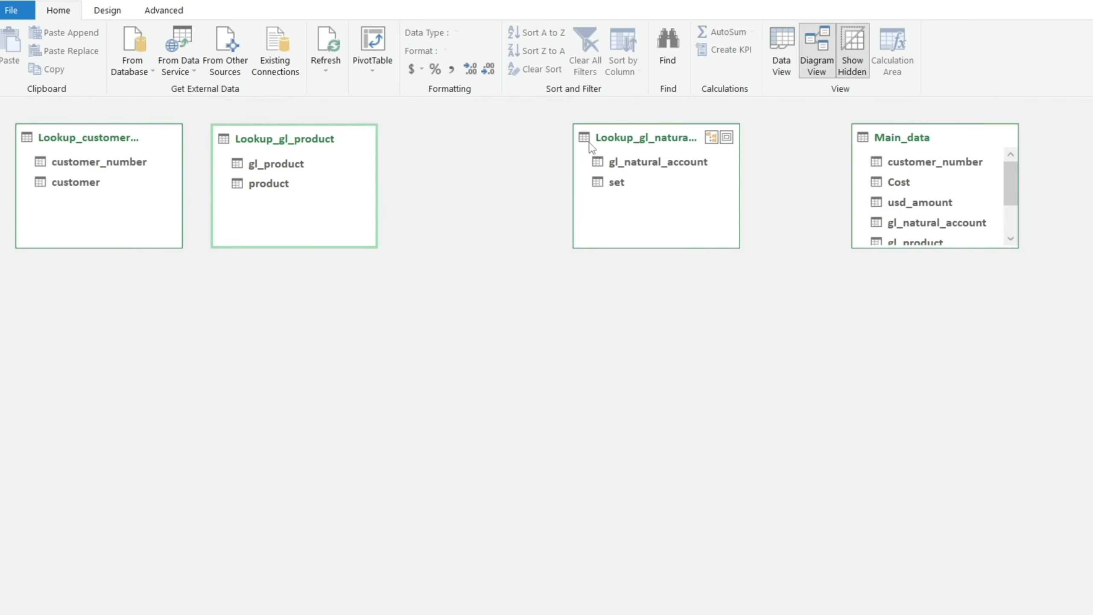
drag(640, 140, 463, 141)
mouse_move(755, 187)
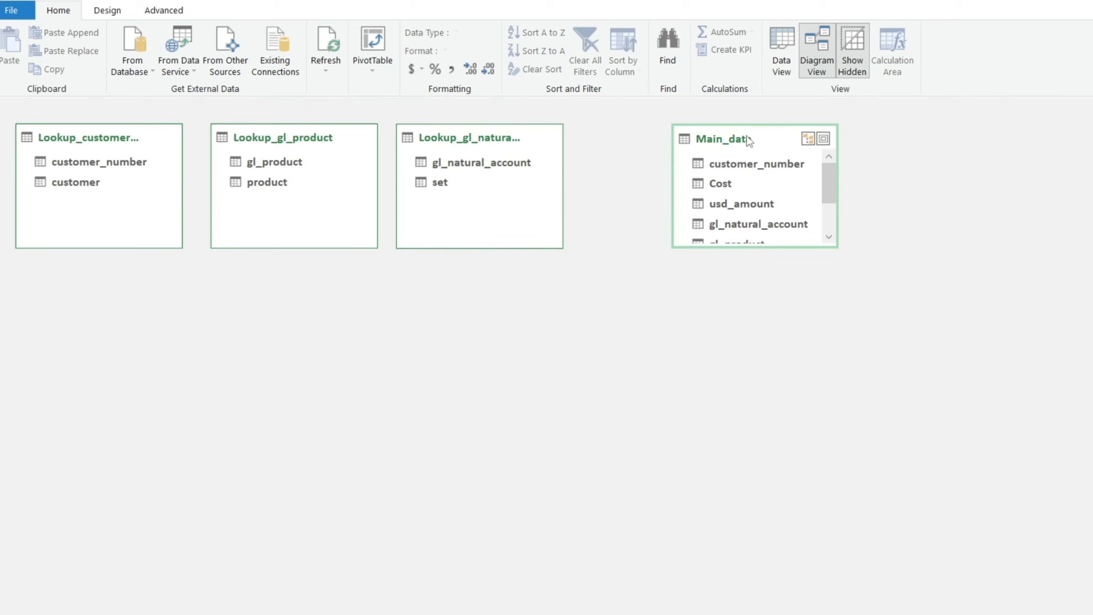
drag(928, 140, 654, 142)
drag(669, 247, 680, 366)
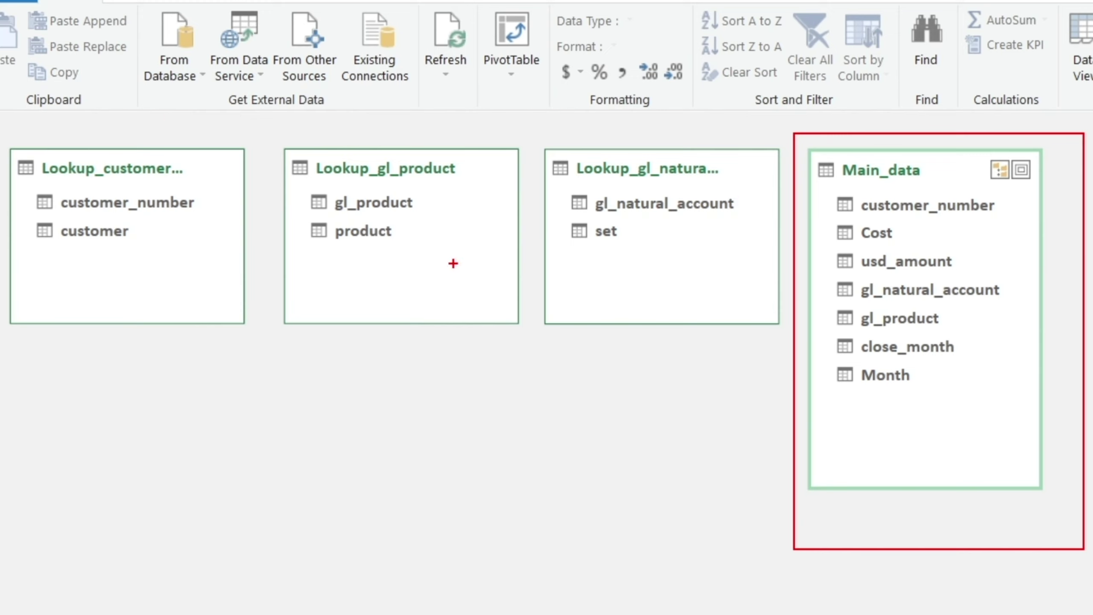
key(Escape)
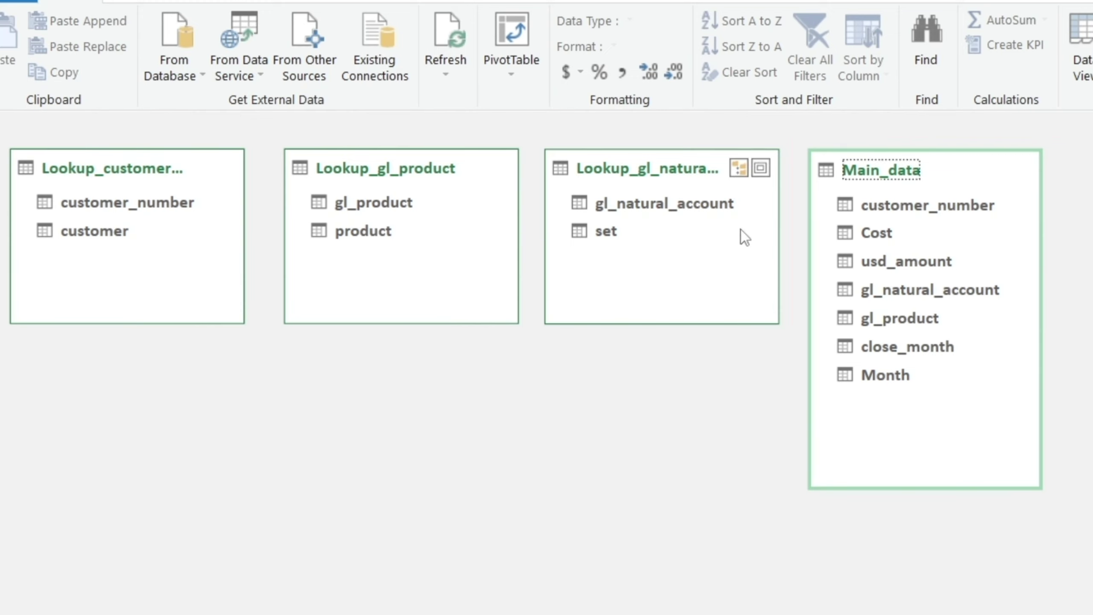
drag(535, 127, 800, 346)
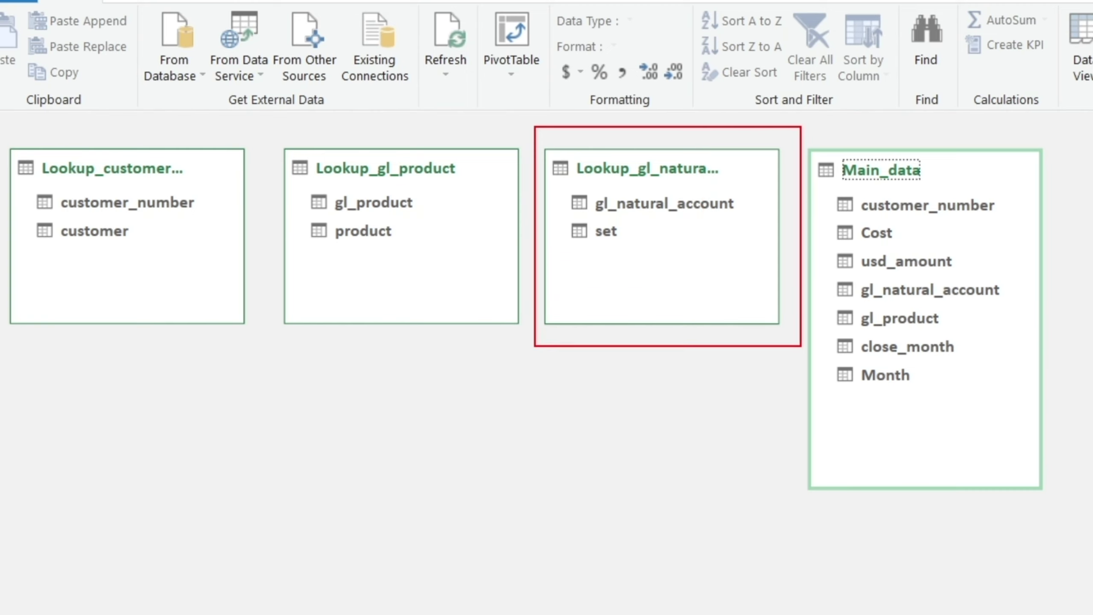
key(Escape)
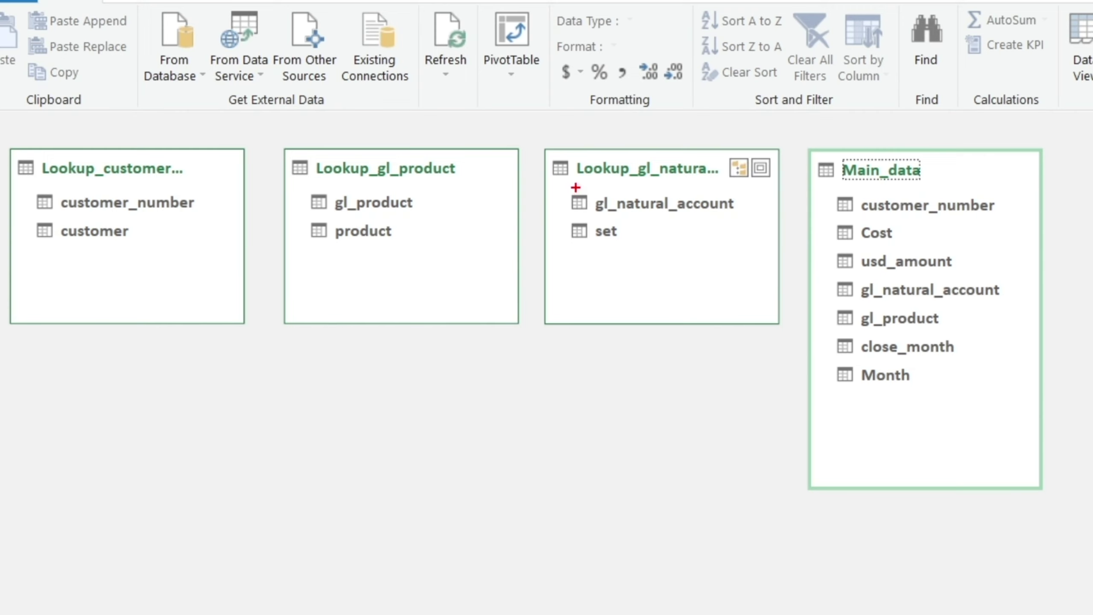
Relate gl_natural_account in Lookup_gl_natural_code to Main_data's gl_natural_account
drag(575, 188, 748, 216)
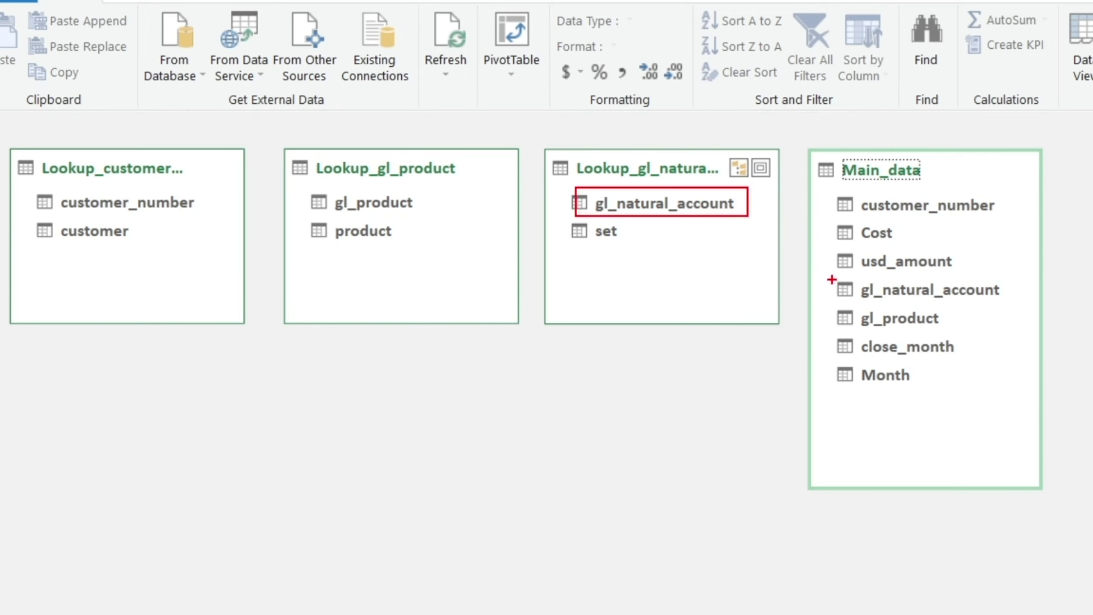
drag(826, 274, 1042, 311)
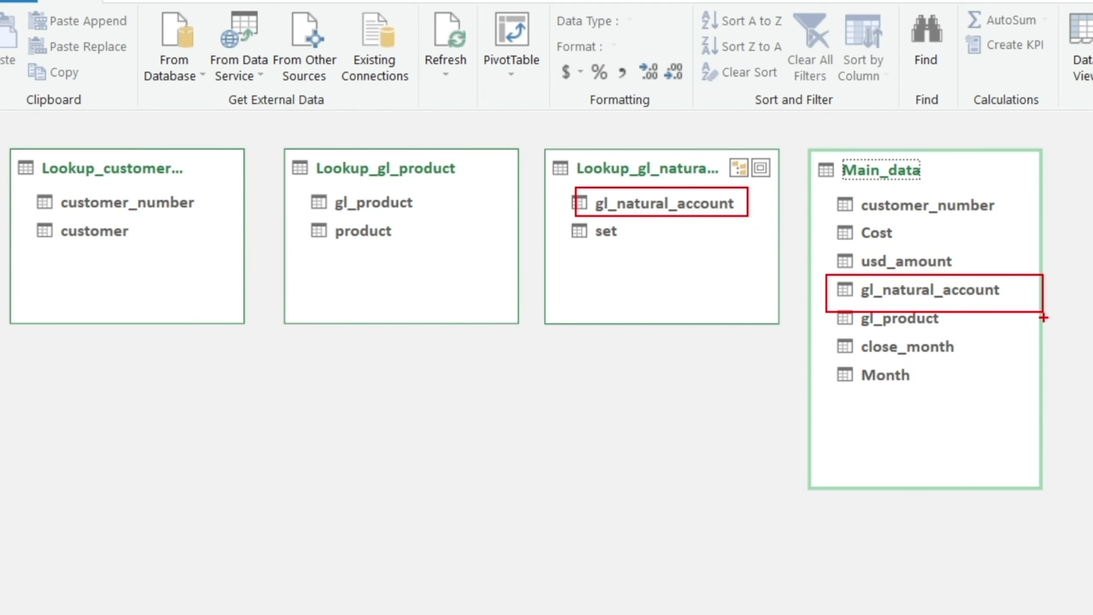
drag(689, 203, 902, 291)
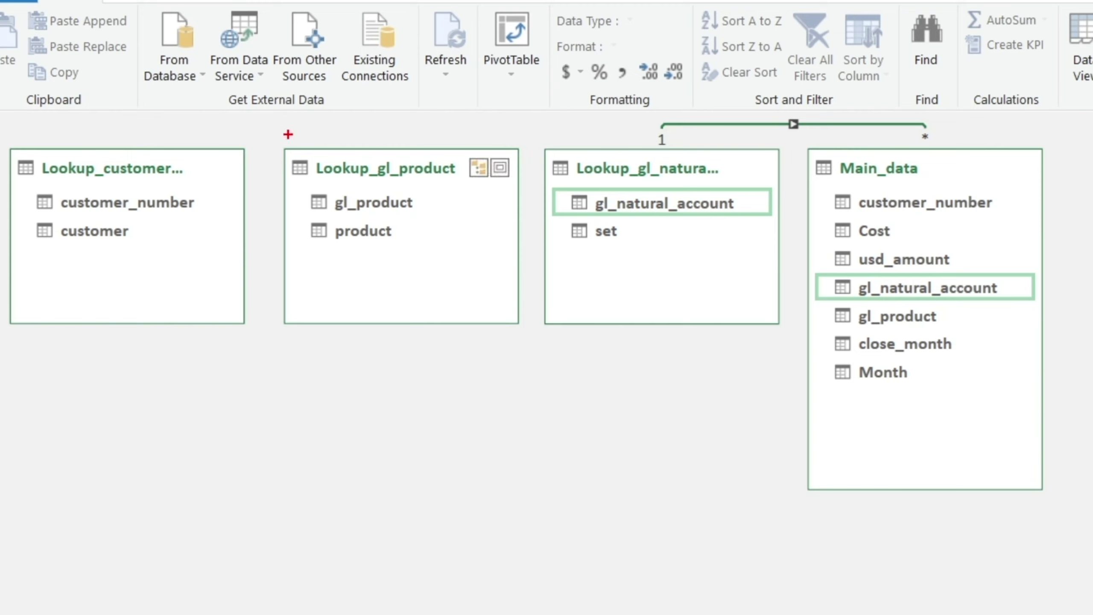
Relate gl_product in Lookup_gl_product to Main_data's gl_product
drag(281, 130, 523, 349)
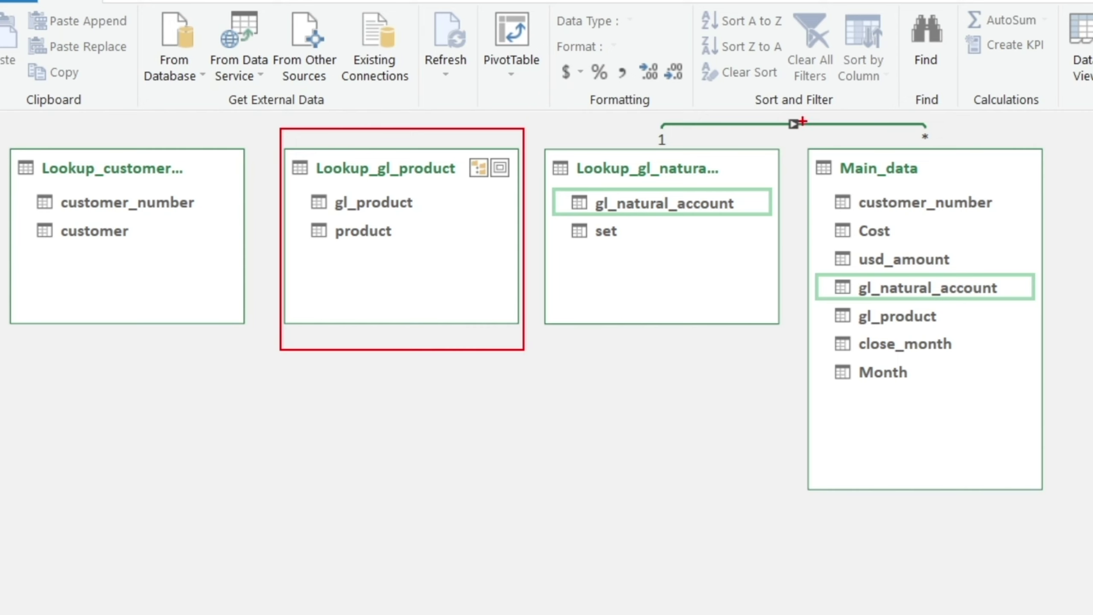
drag(796, 140, 1052, 504)
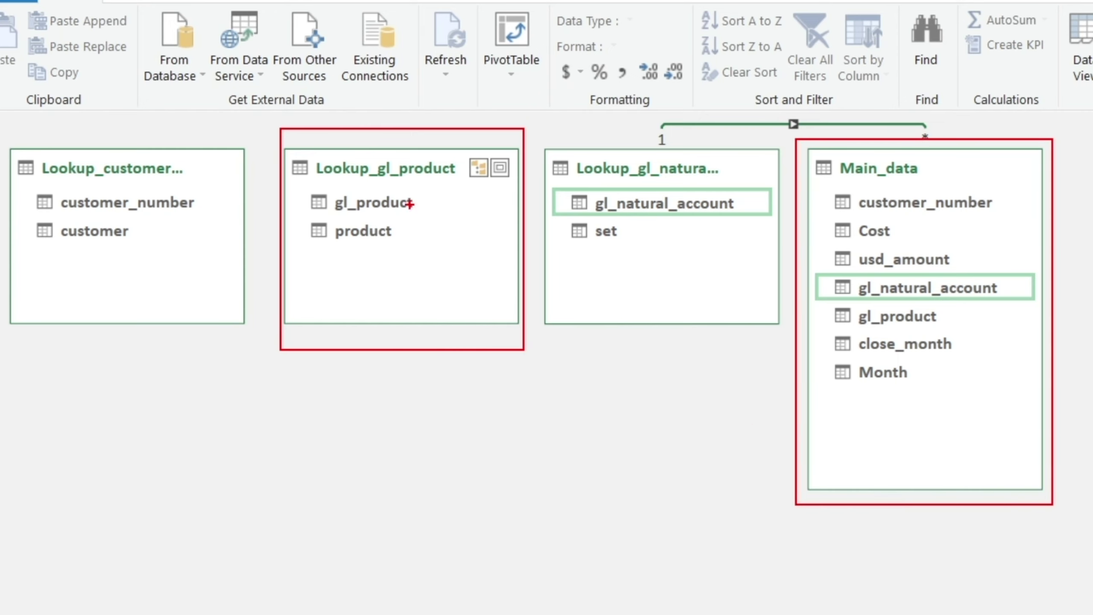
drag(408, 199, 451, 145)
drag(932, 326, 1031, 442)
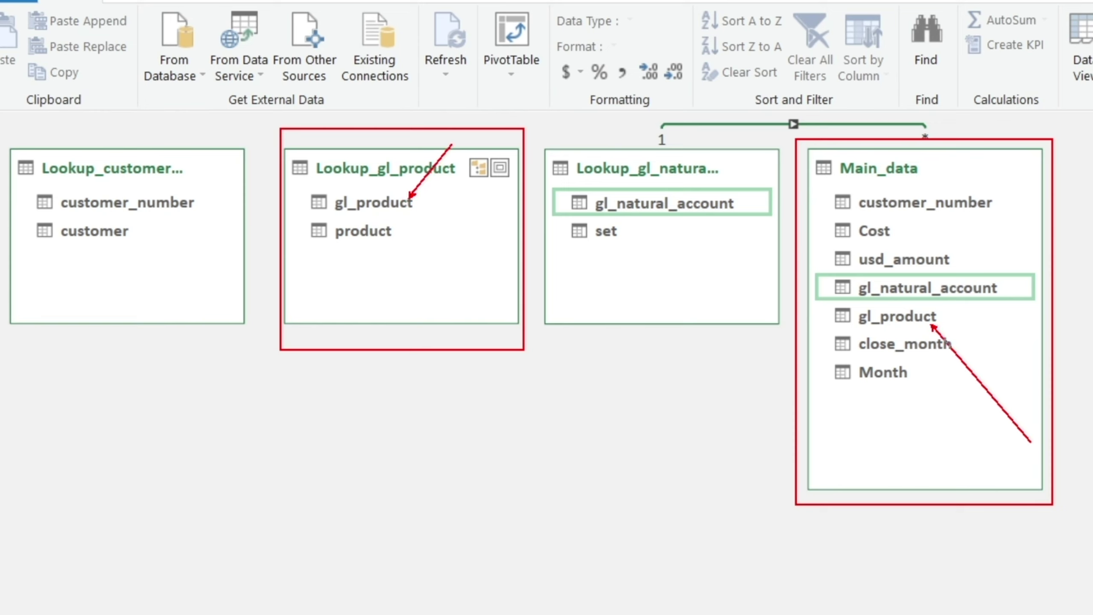
key(Escape)
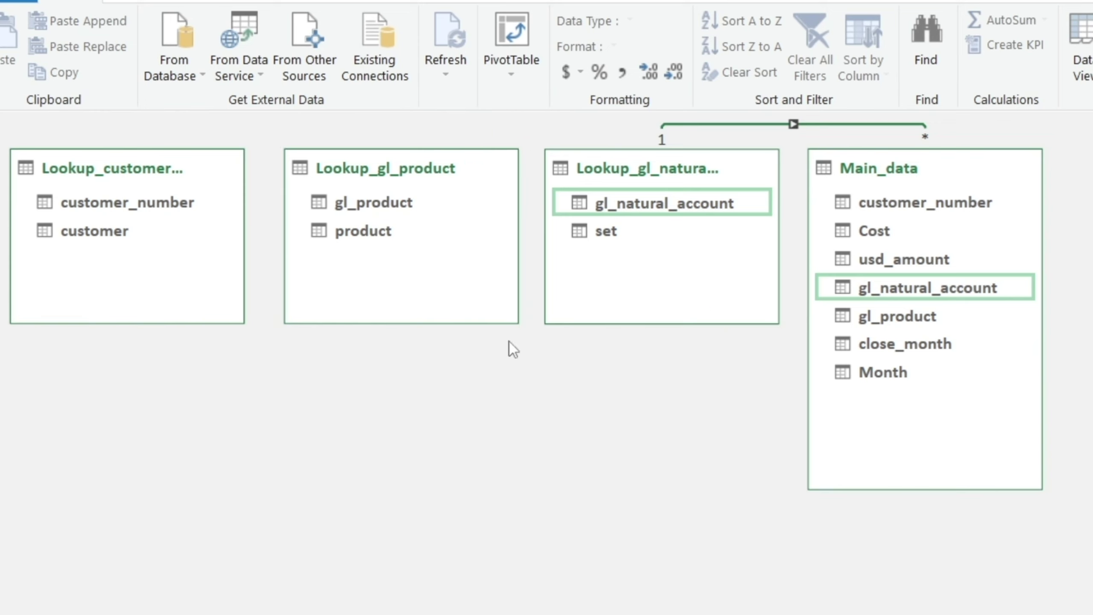
drag(379, 207, 945, 341)
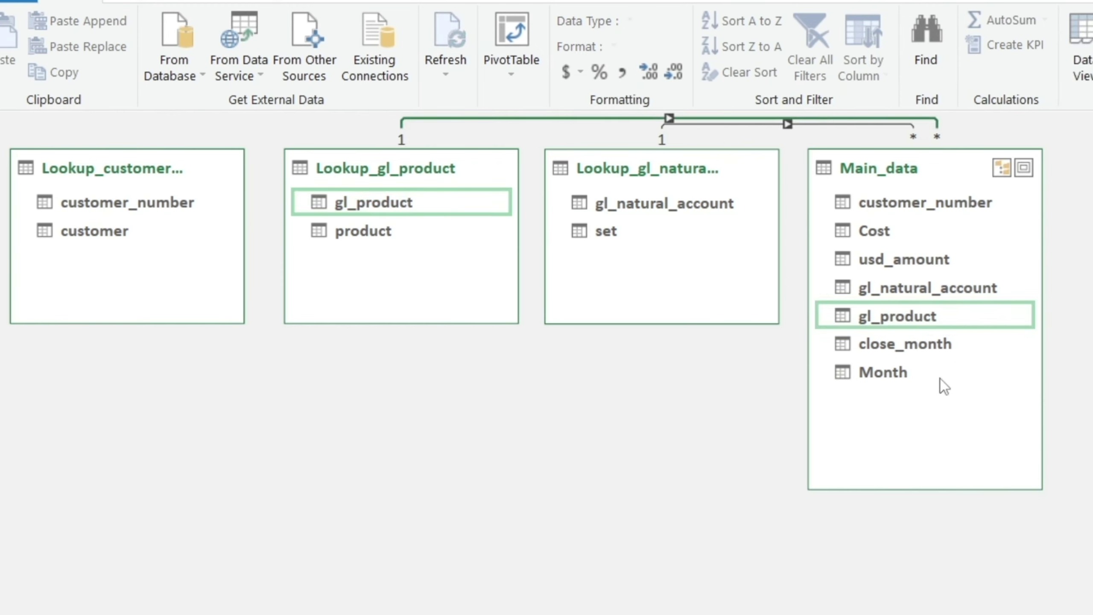
Relate customer_number in Lookup_customer_number to Main_data's customer_number
drag(0, 115, 277, 348)
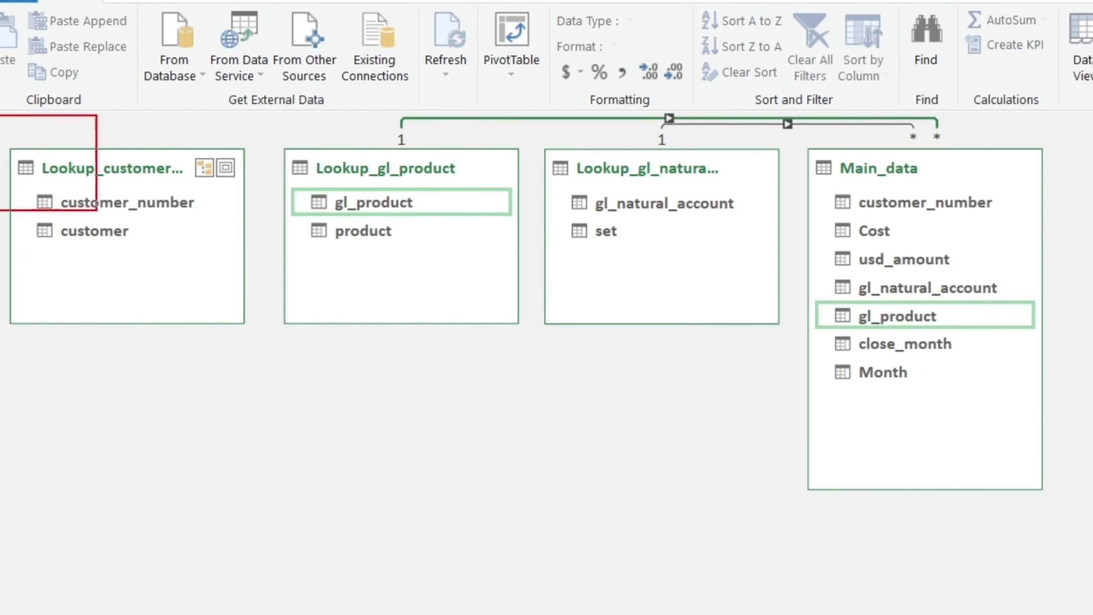
drag(793, 142, 1051, 515)
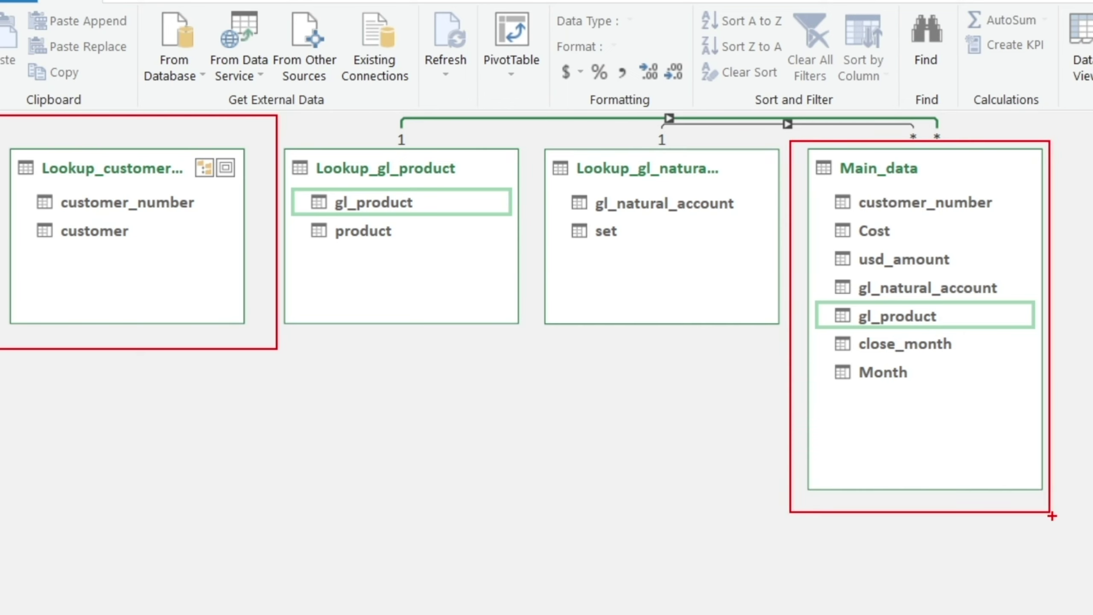
drag(263, 144, 178, 204)
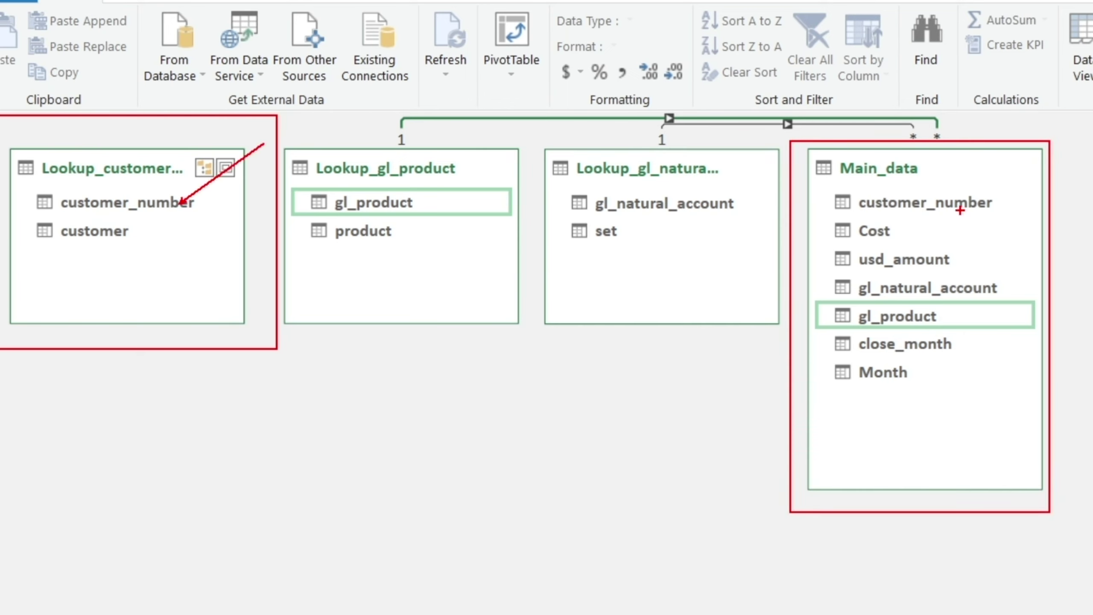
drag(960, 210, 1070, 281)
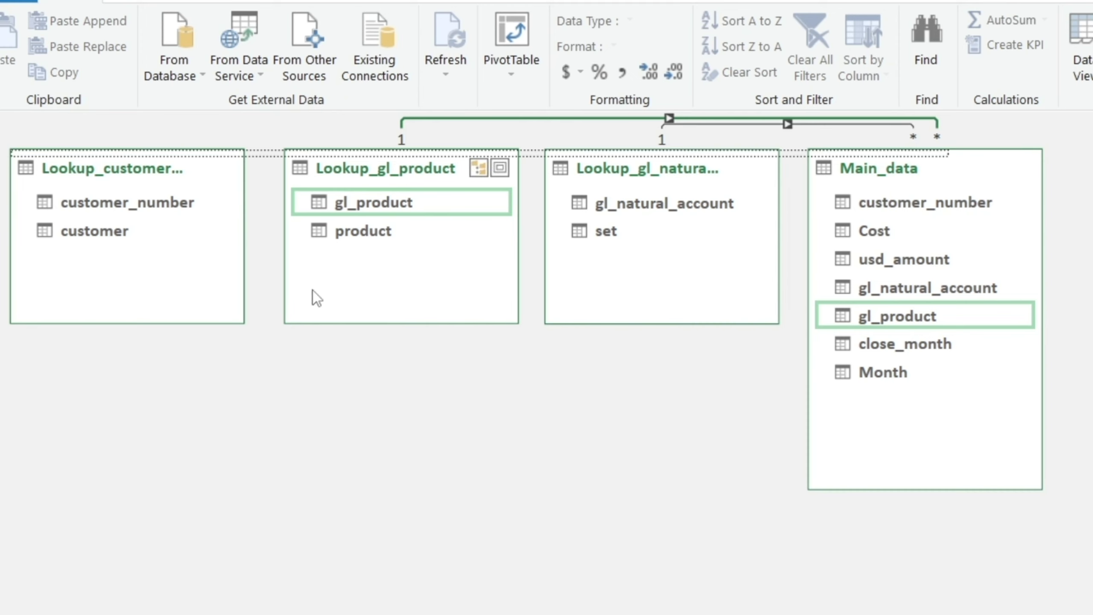
drag(161, 208, 921, 204)
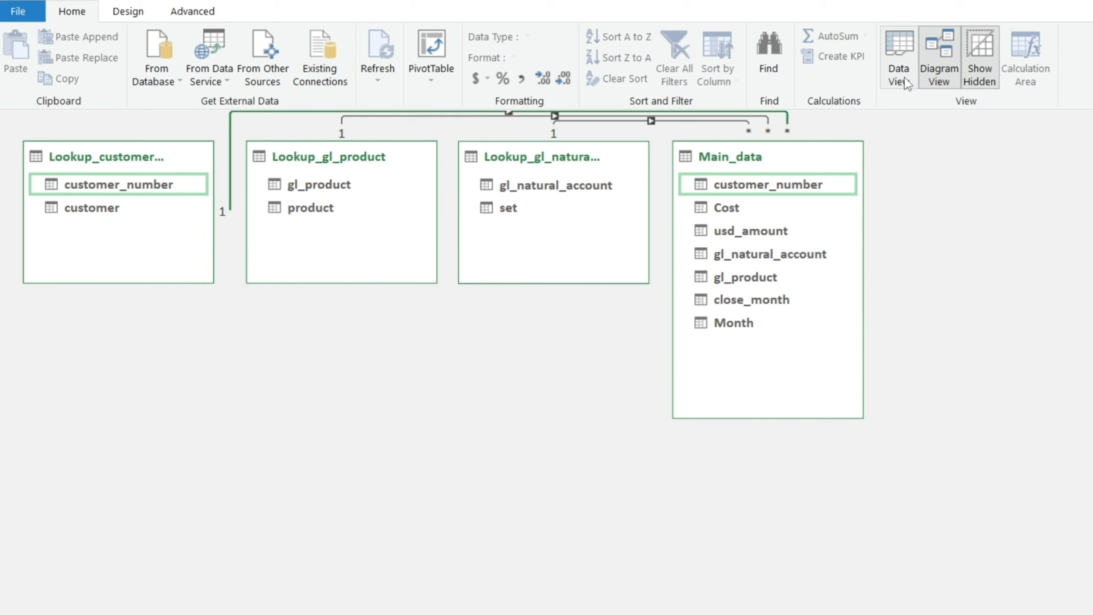
From Data View, insert PivotTable1 on a new worksheet using the data model
click(899, 62)
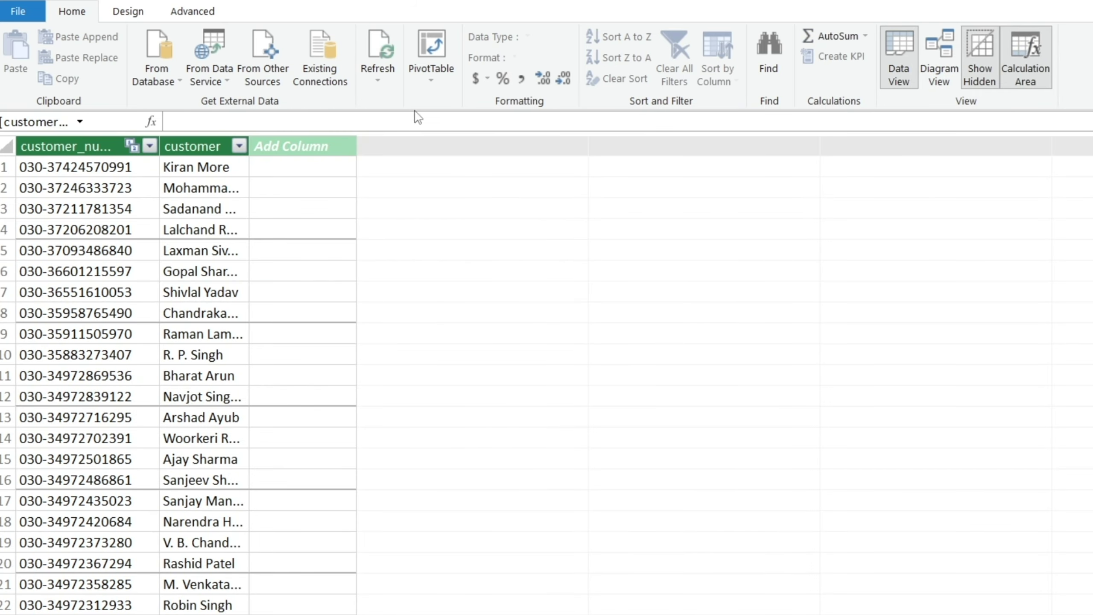
click(435, 81)
click(469, 101)
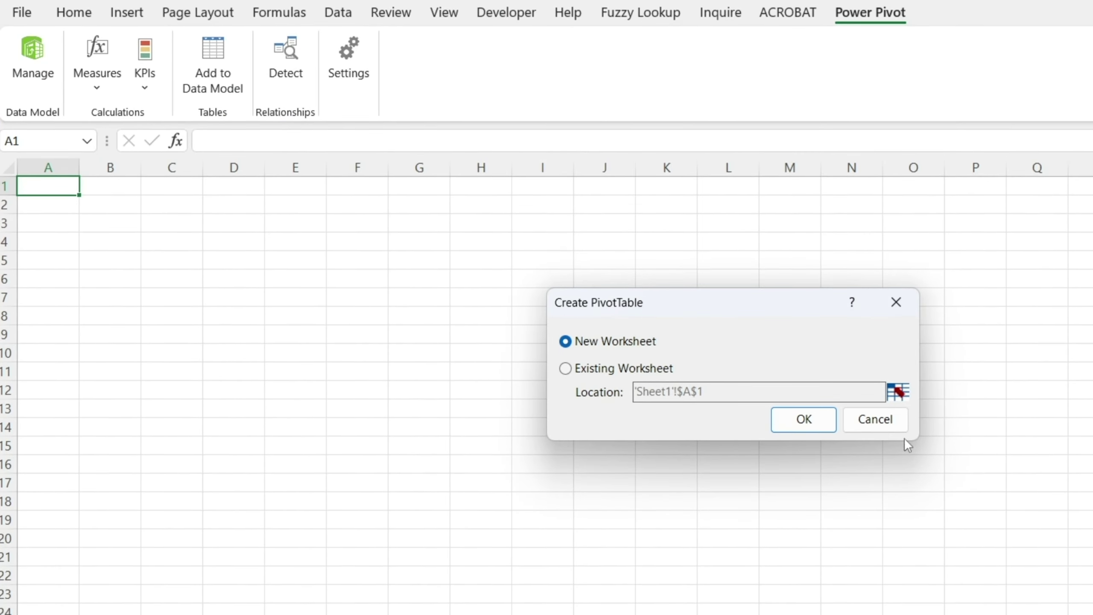
click(804, 431)
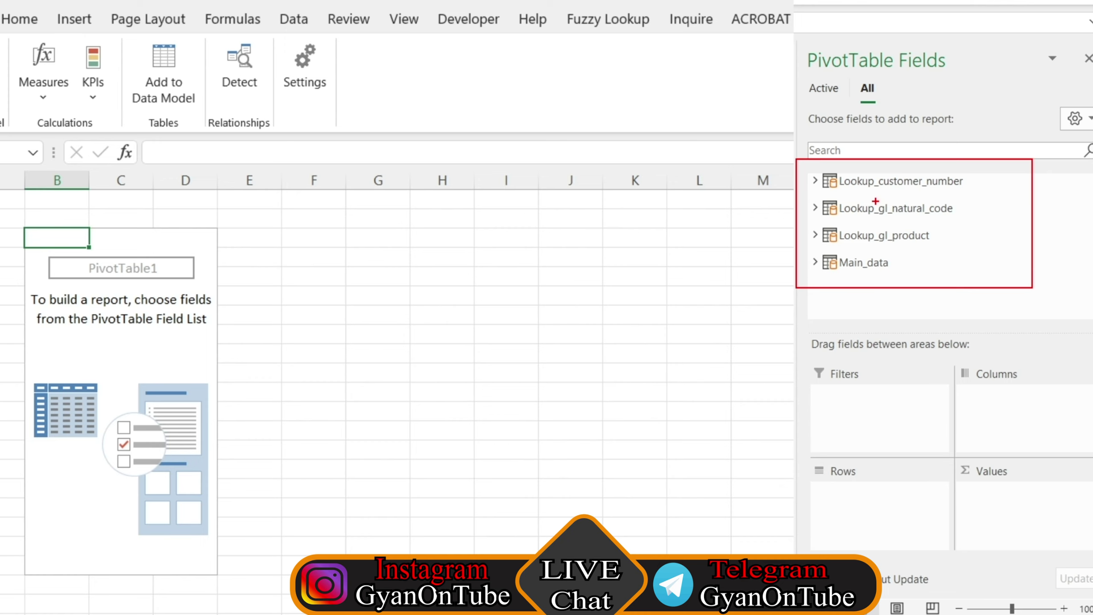
Add customer_number and customer from Lookup_customer_number to the PivotTable rows
click(814, 181)
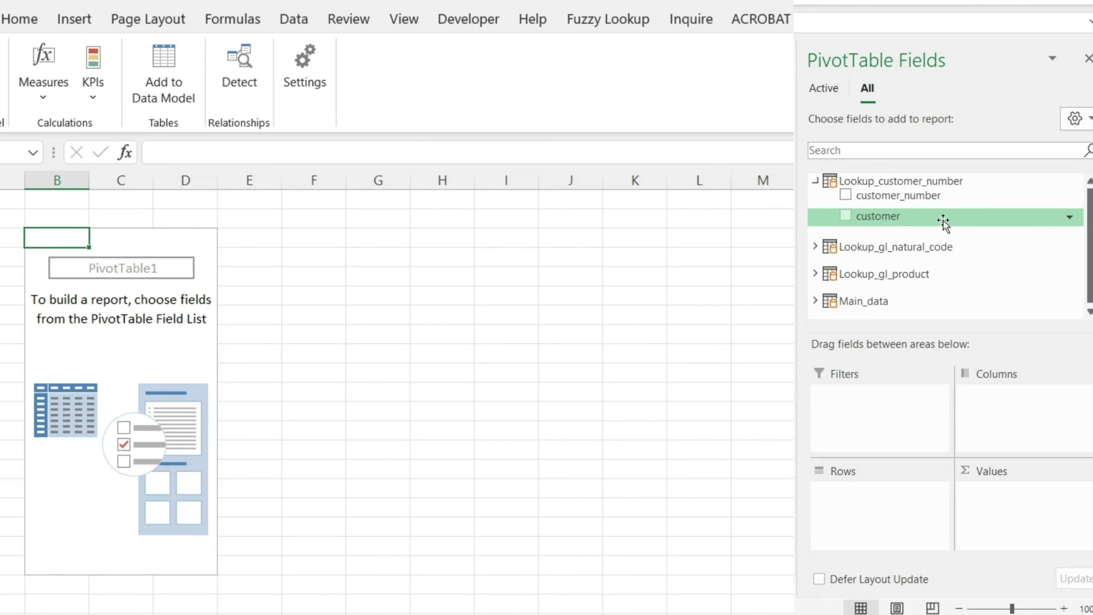
drag(900, 198, 861, 497)
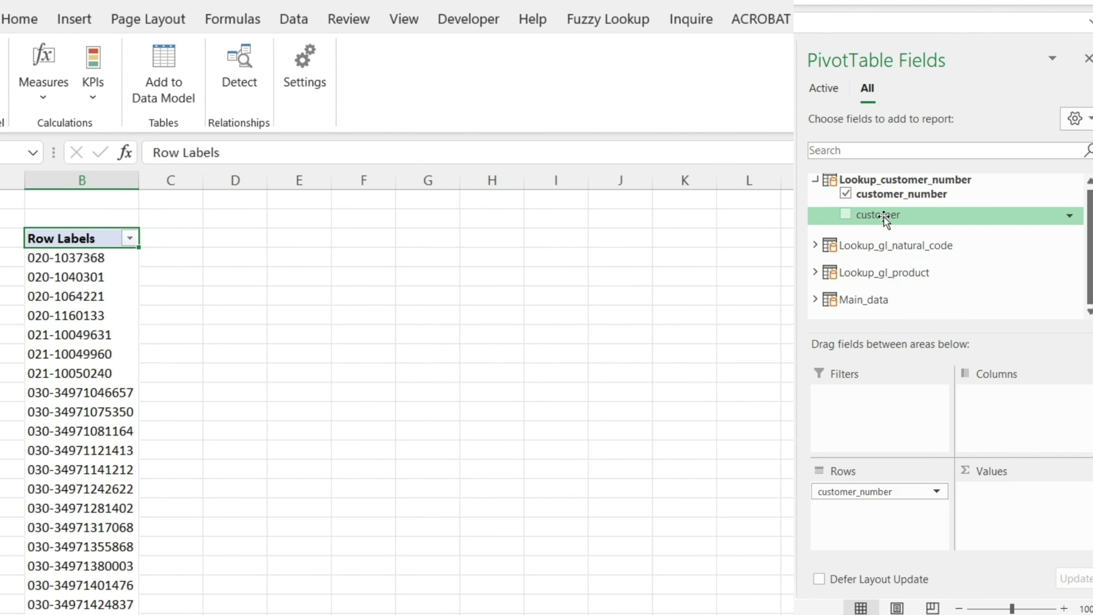
drag(884, 217, 909, 527)
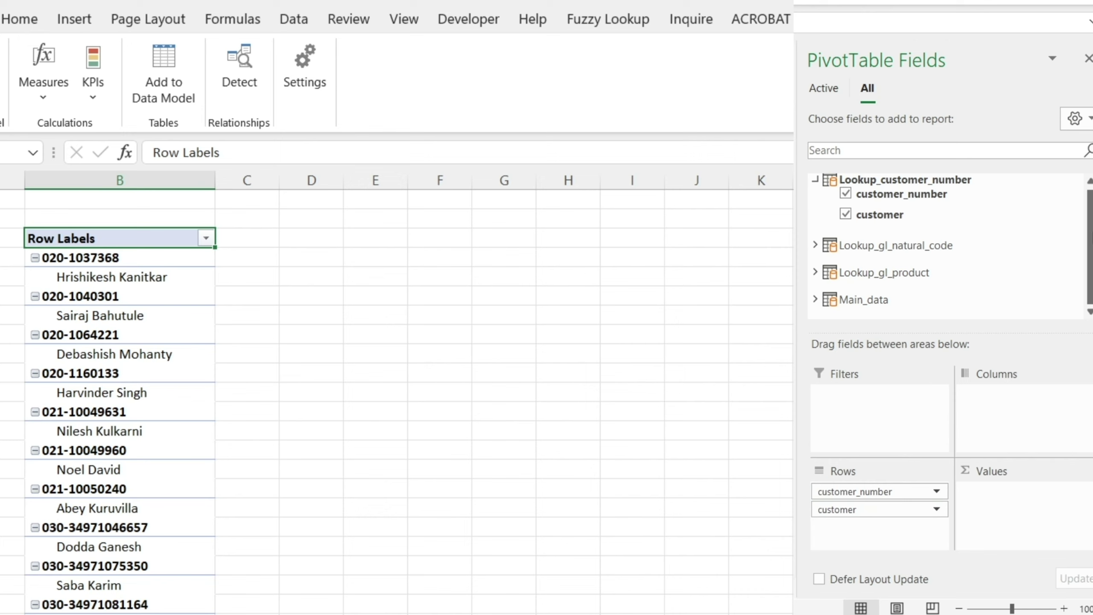
Add Sum of Cost, usd_amount and gl_product from Main_data as values, then hide the field list
click(815, 300)
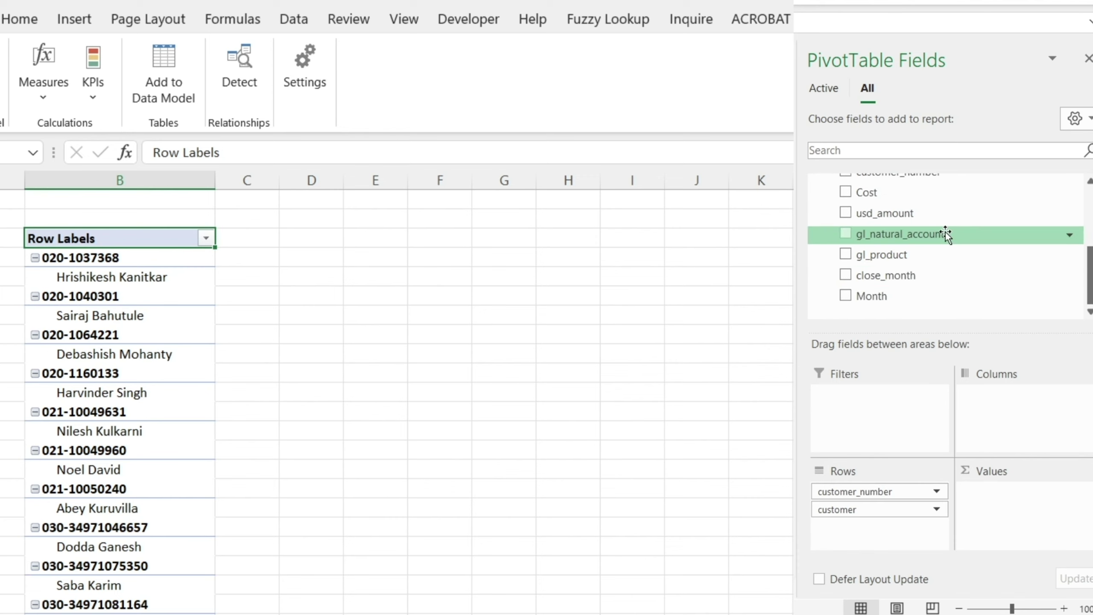
drag(859, 194, 1030, 495)
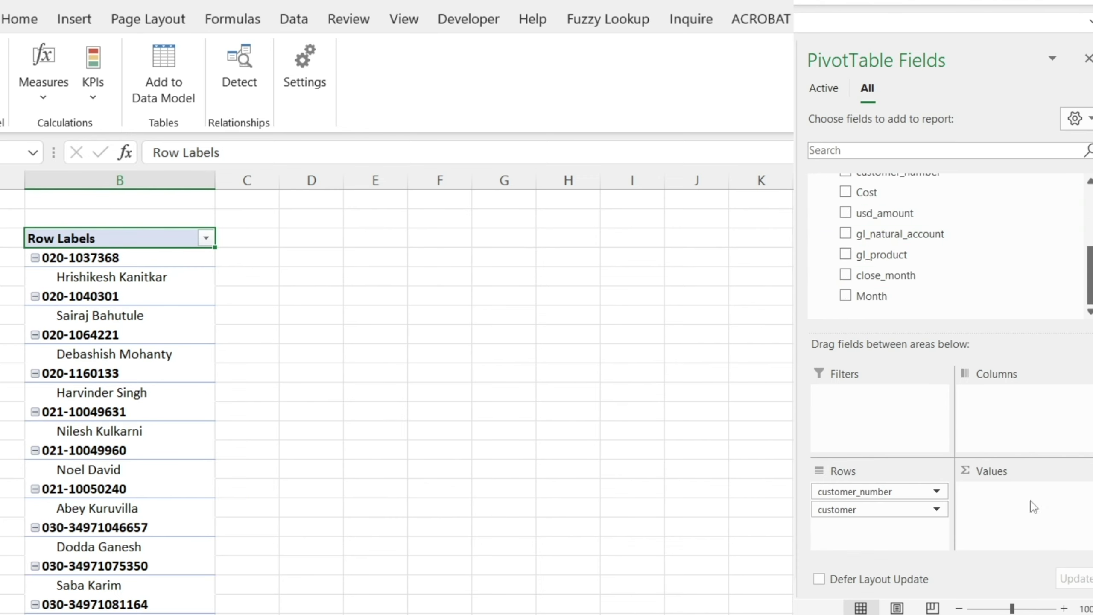
mouse_move(873, 213)
mouse_down()
mouse_move(1050, 531)
mouse_move(1038, 524)
mouse_up()
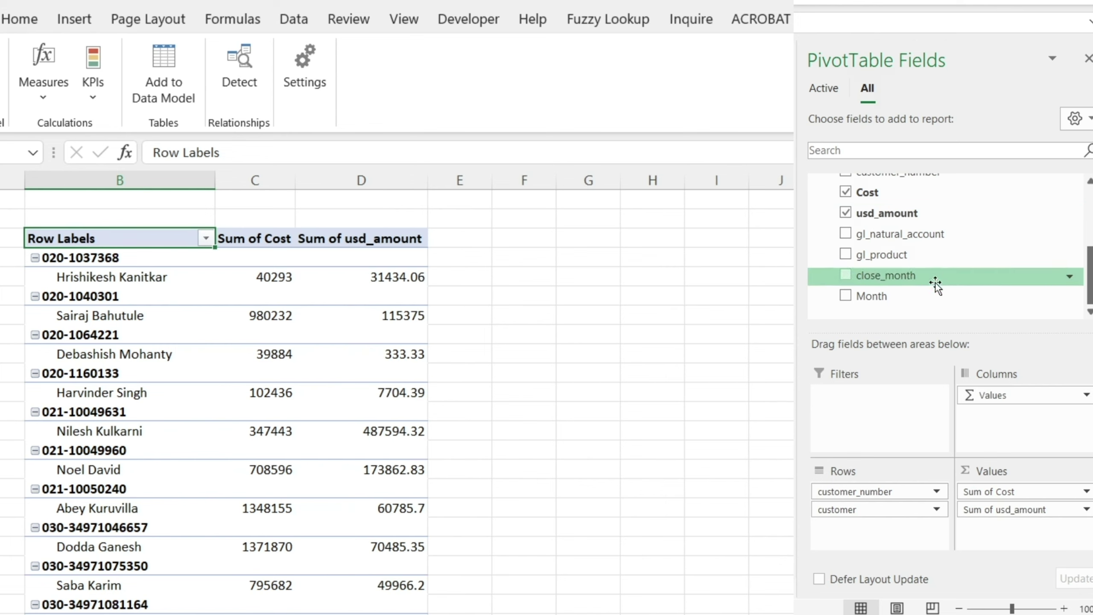
drag(890, 254, 1002, 528)
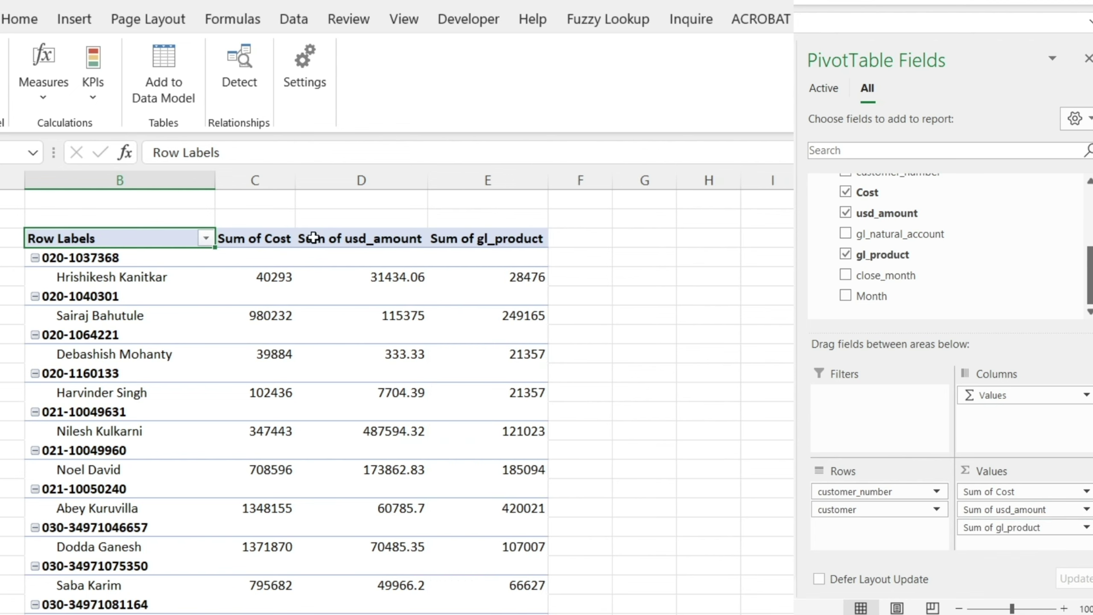
drag(7, 195, 567, 614)
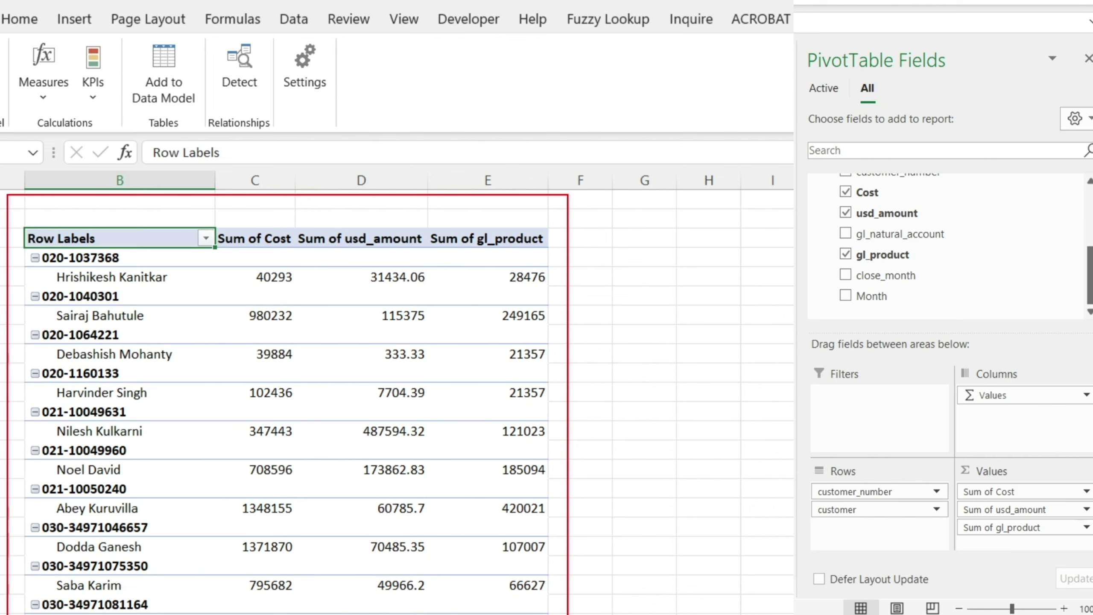
key(Escape)
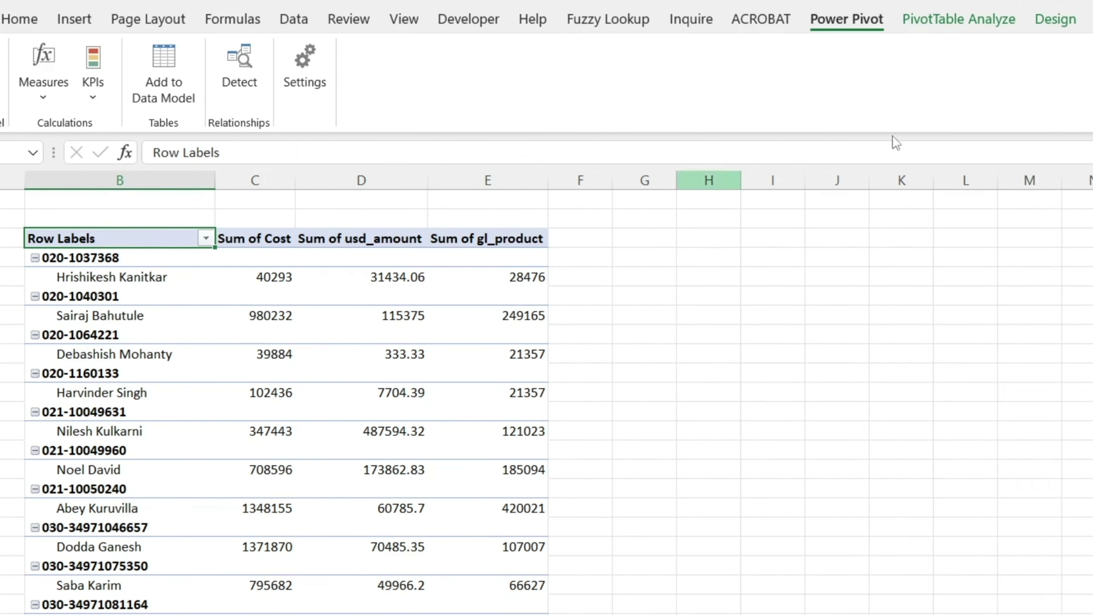
Show PivotTable1 in tabular form and check the first customer's Cost and usd_amount totals
click(1056, 19)
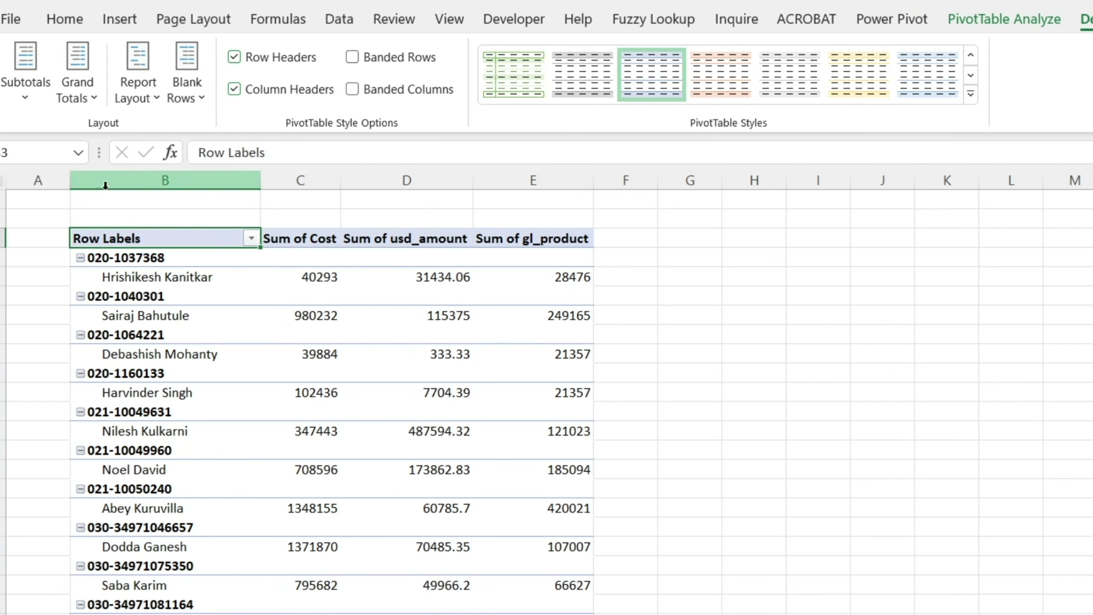
click(137, 102)
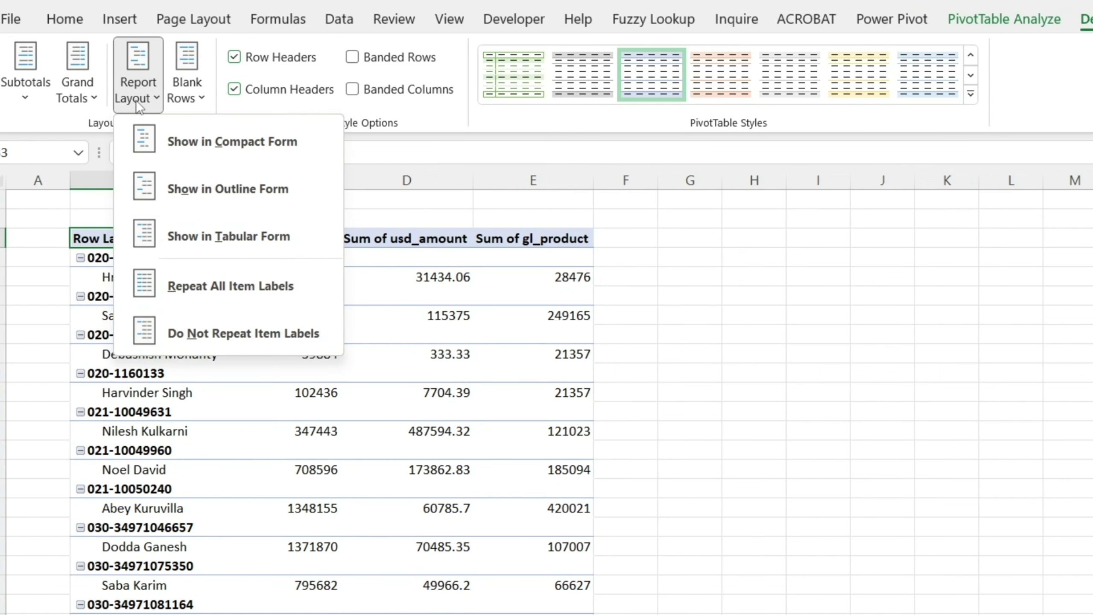
click(254, 240)
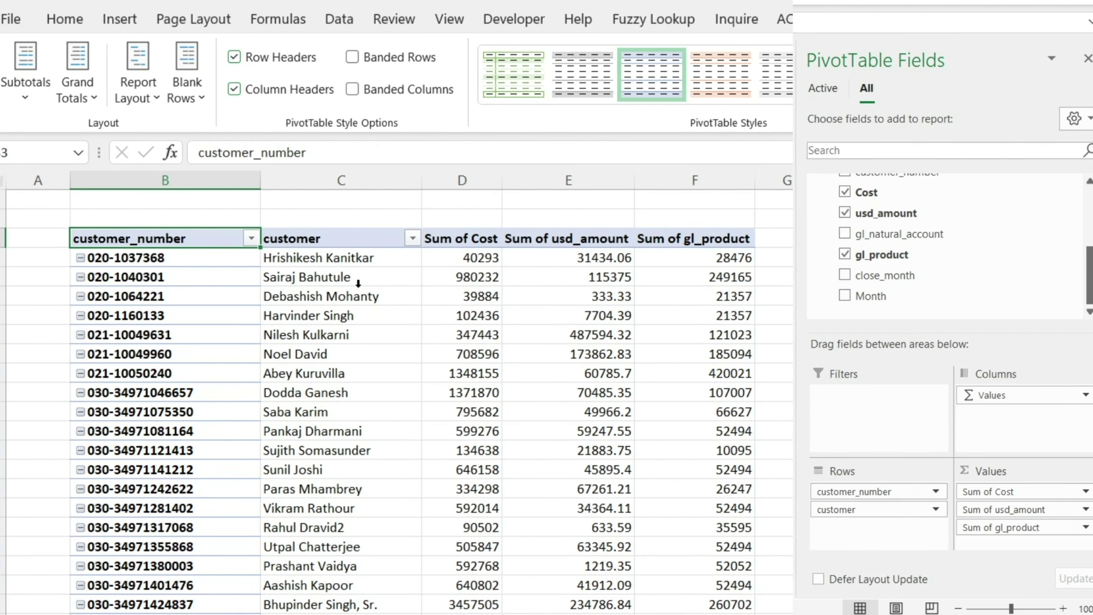
click(483, 258)
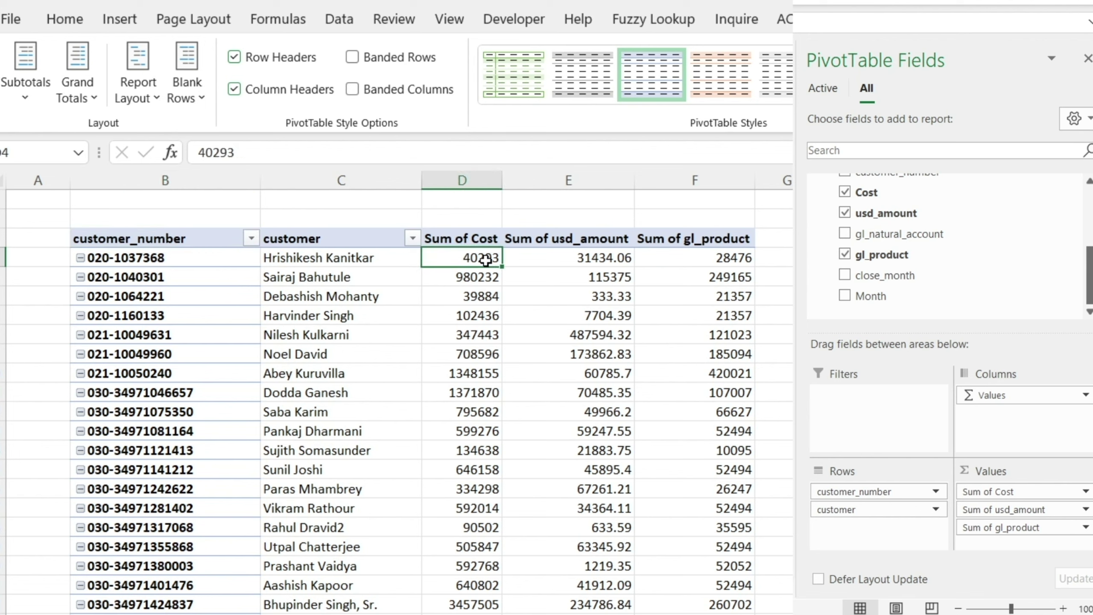
click(568, 258)
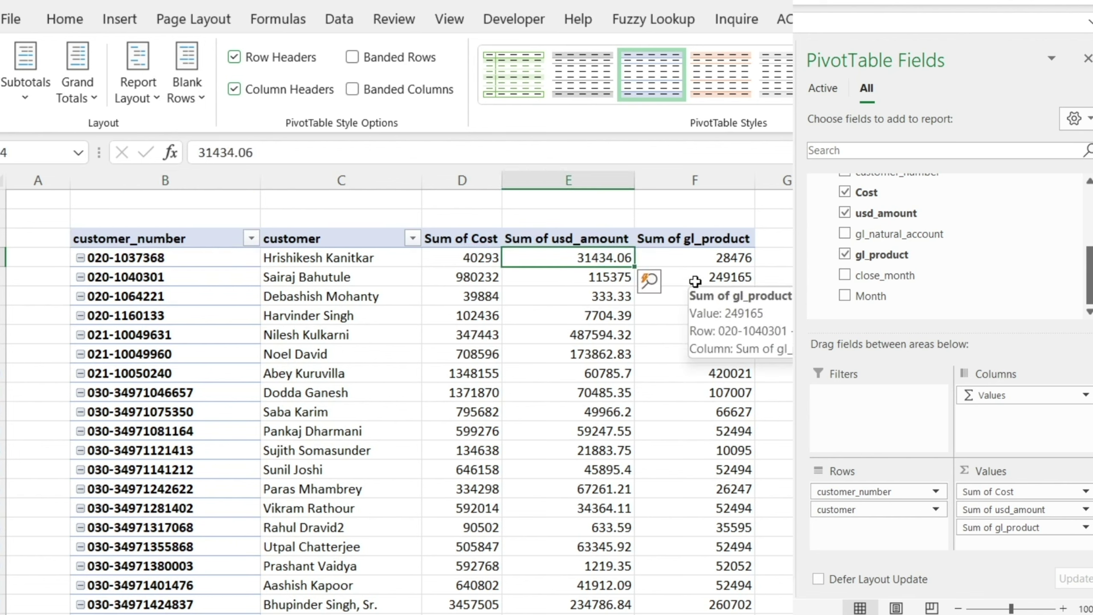